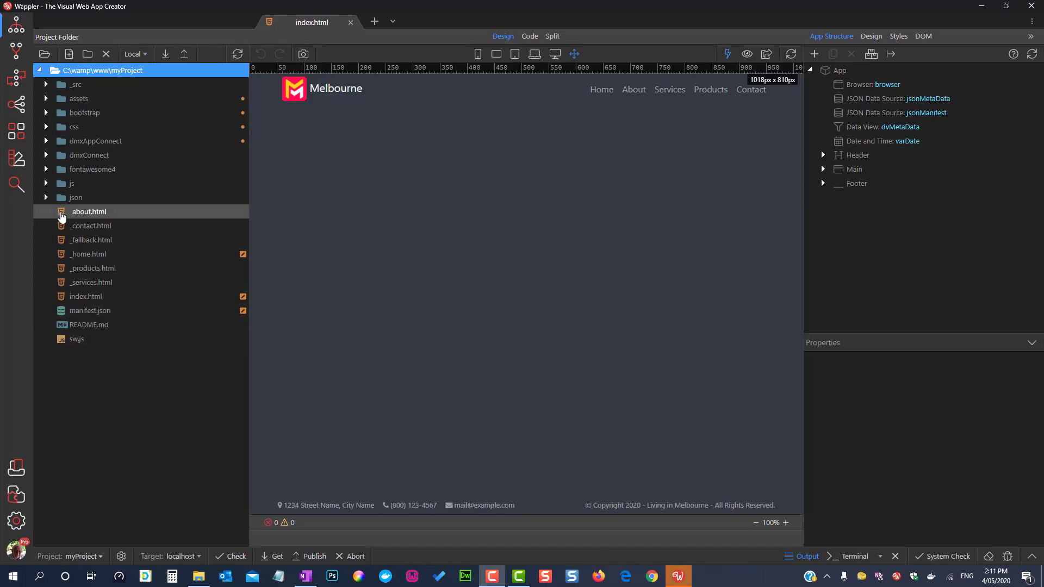
Delete the _about.html, _products.html and _services.html files from the project folder.
click(61, 216)
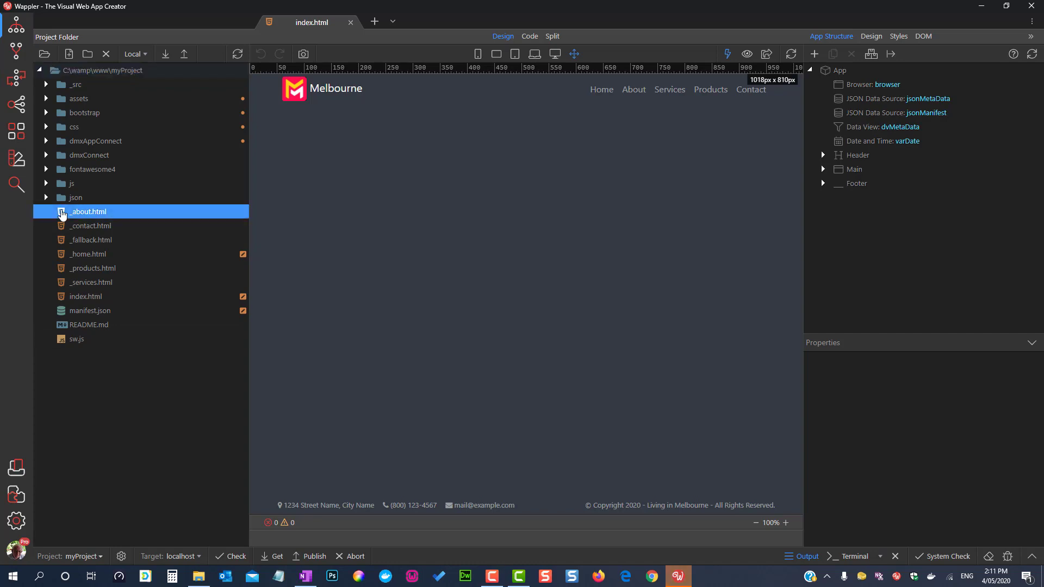
ctrl+click(61, 283)
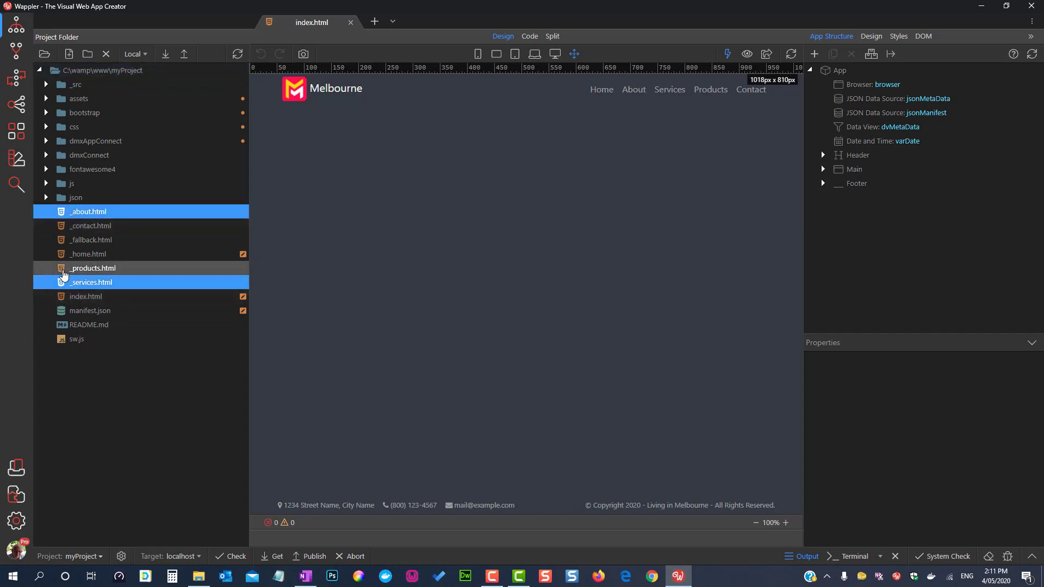
ctrl+click(63, 273)
right_click(63, 273)
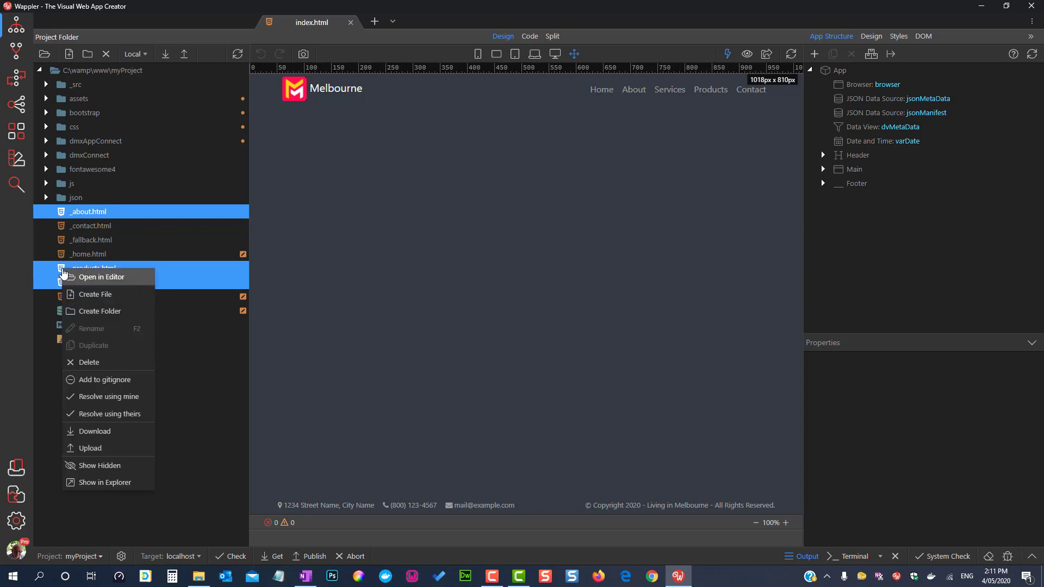
click(98, 368)
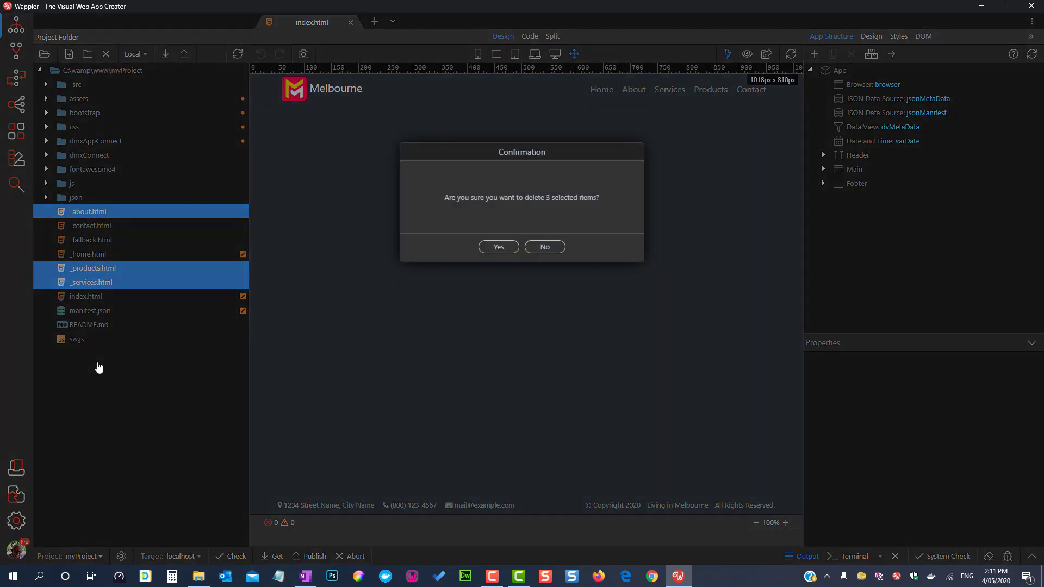
click(498, 248)
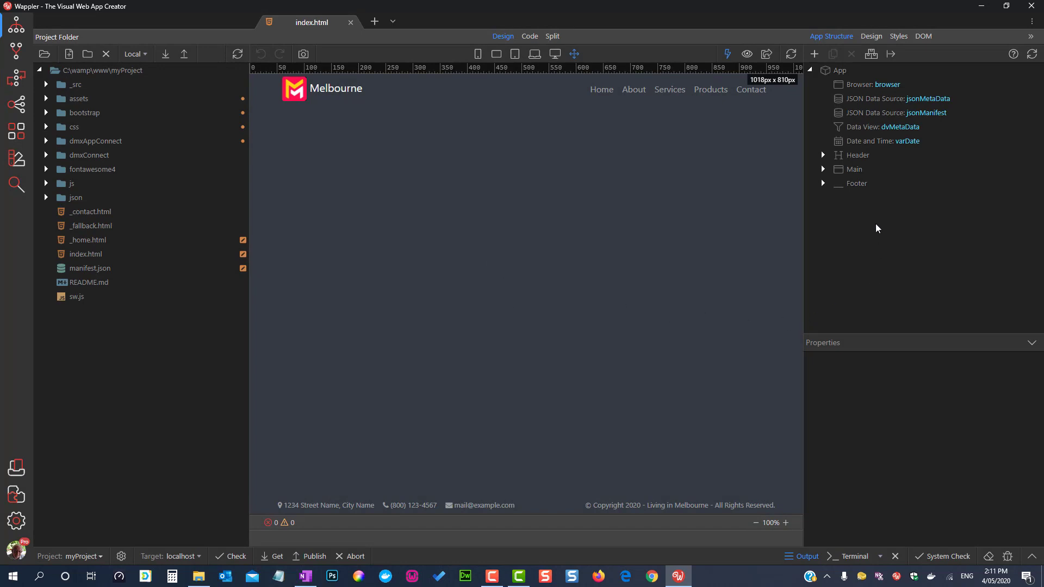
Delete the rteAbout, rteServices and rteProducts routes from the Main element.
click(823, 169)
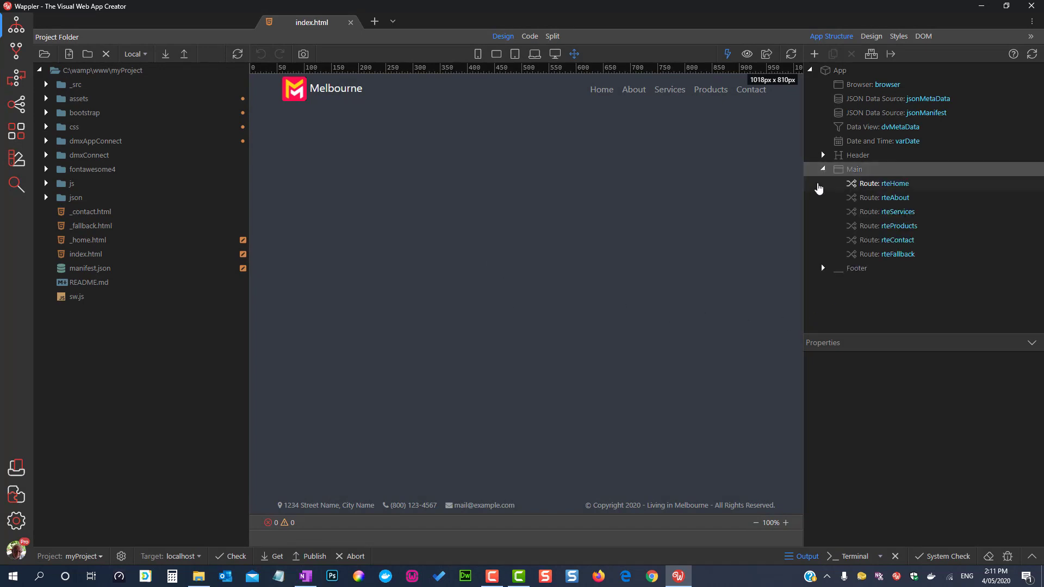
click(889, 198)
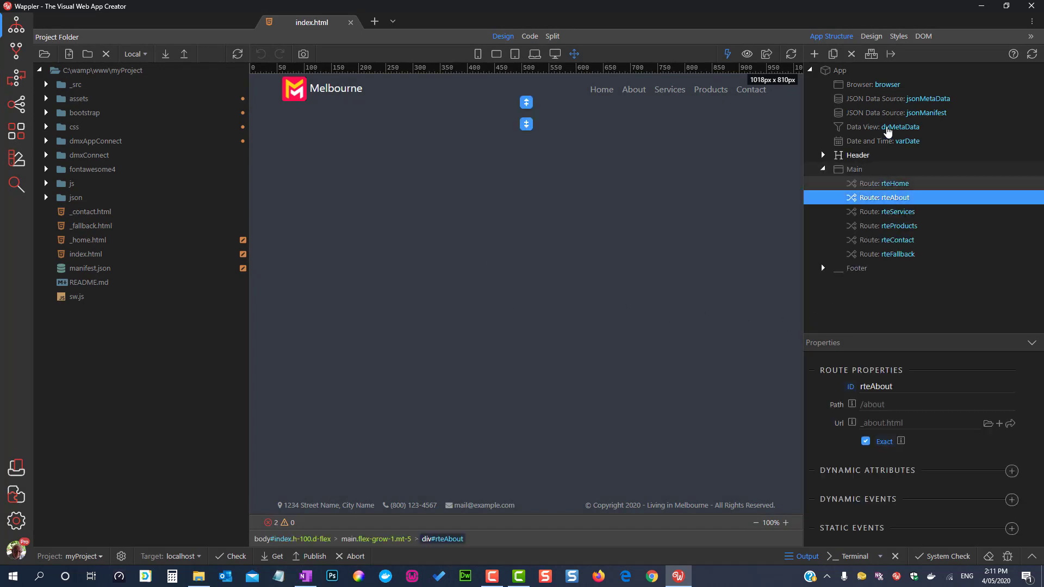
click(851, 53)
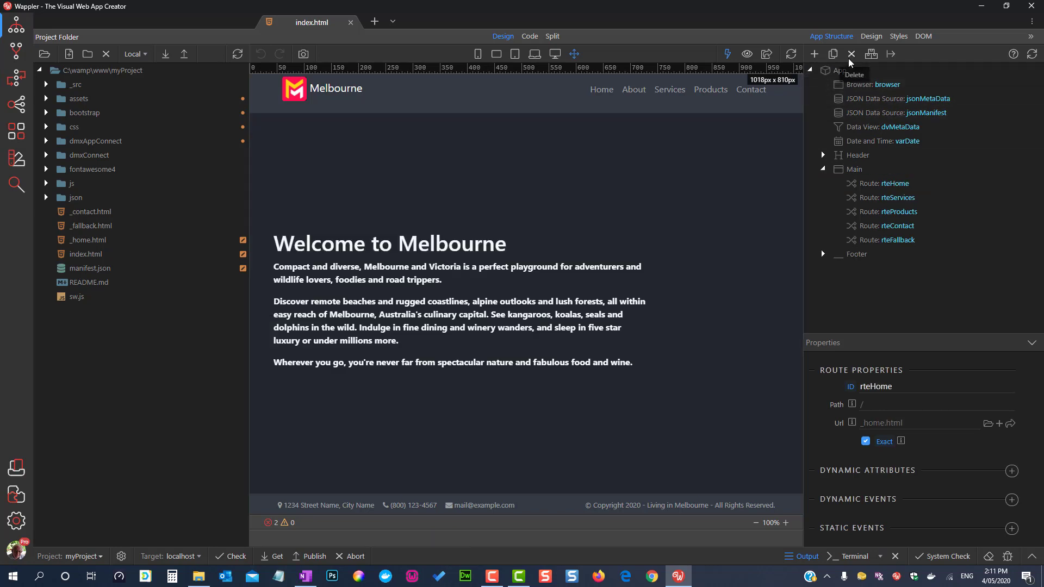
click(894, 199)
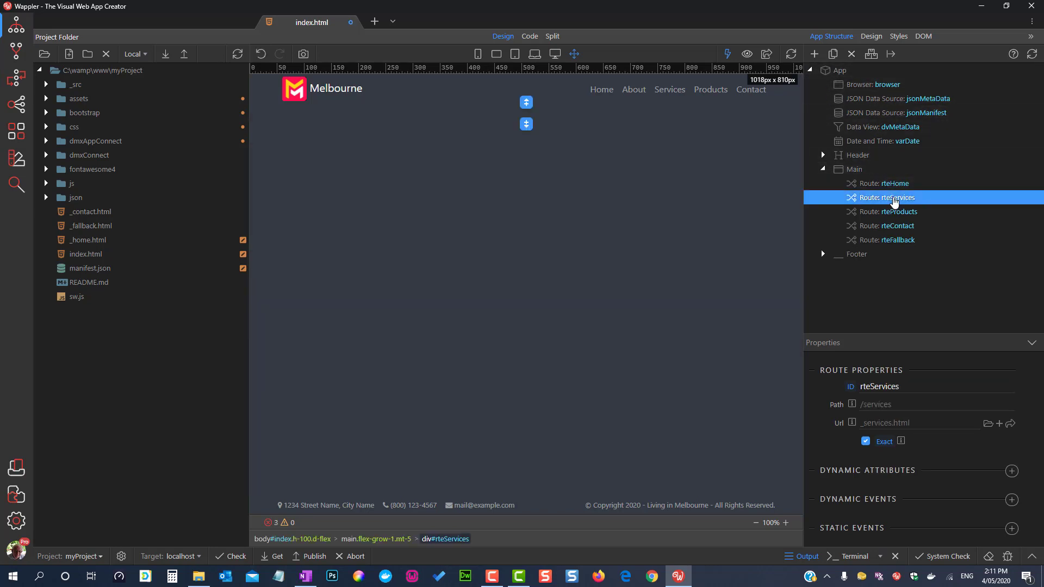
click(852, 55)
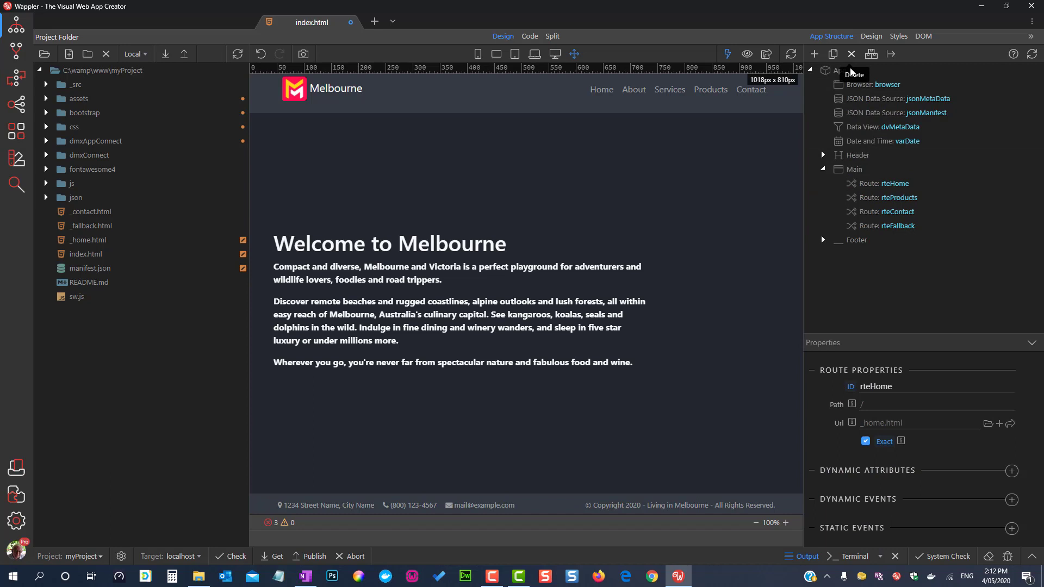
click(898, 200)
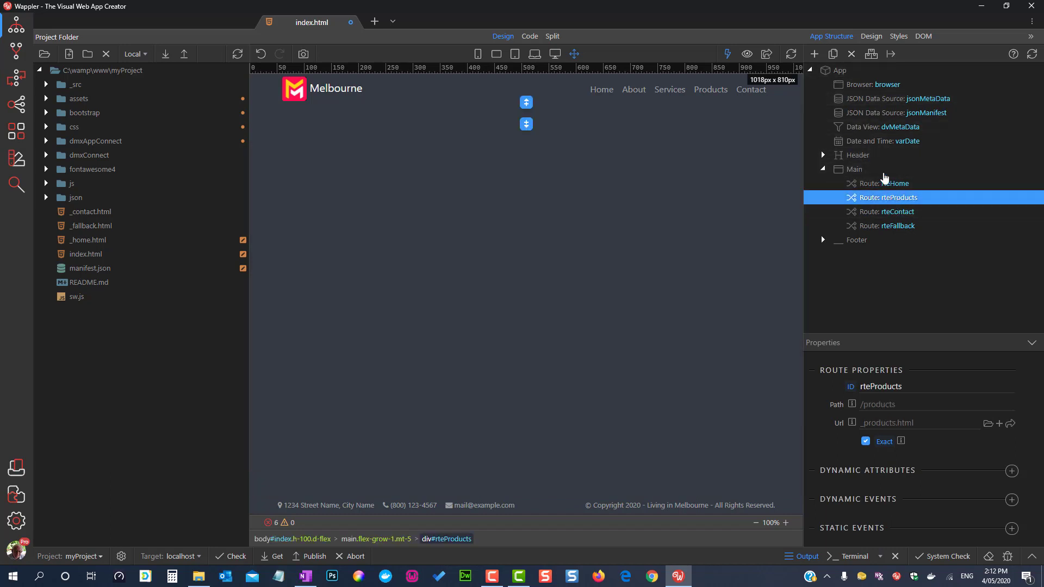
click(852, 55)
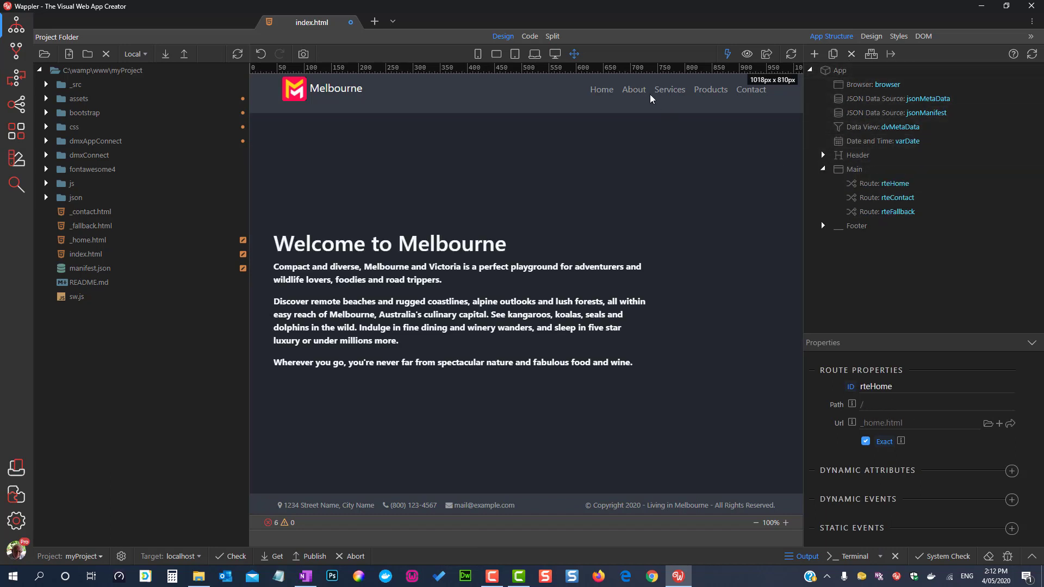
Remove the About, Services and Products nav items from the header navbar.
click(632, 92)
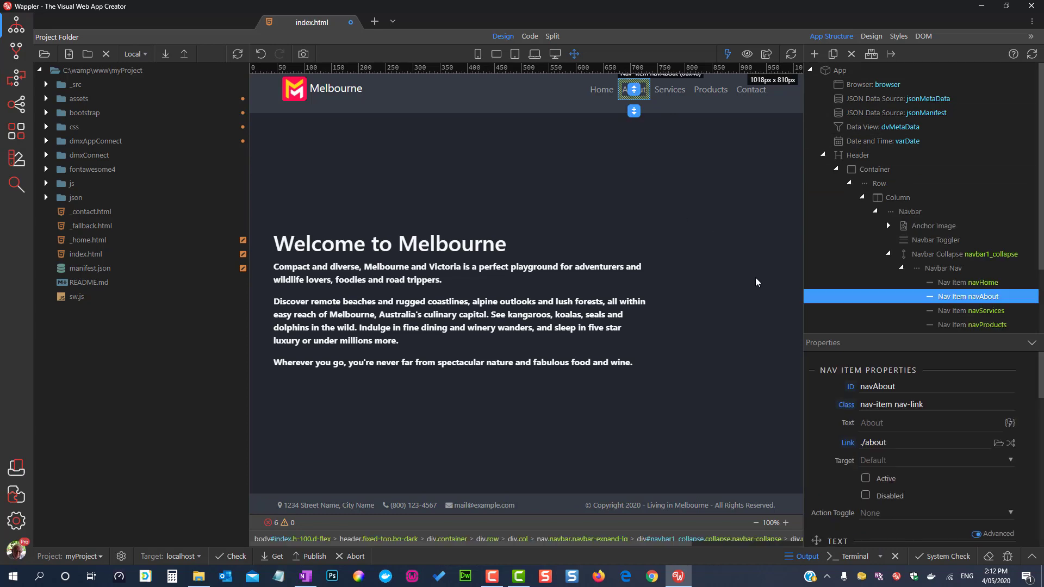
click(852, 56)
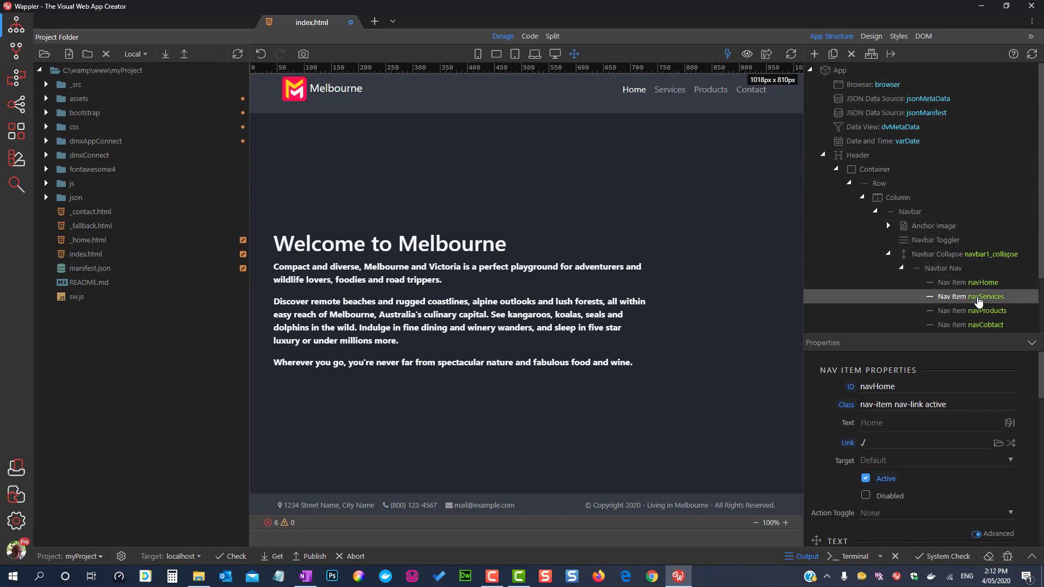
click(978, 299)
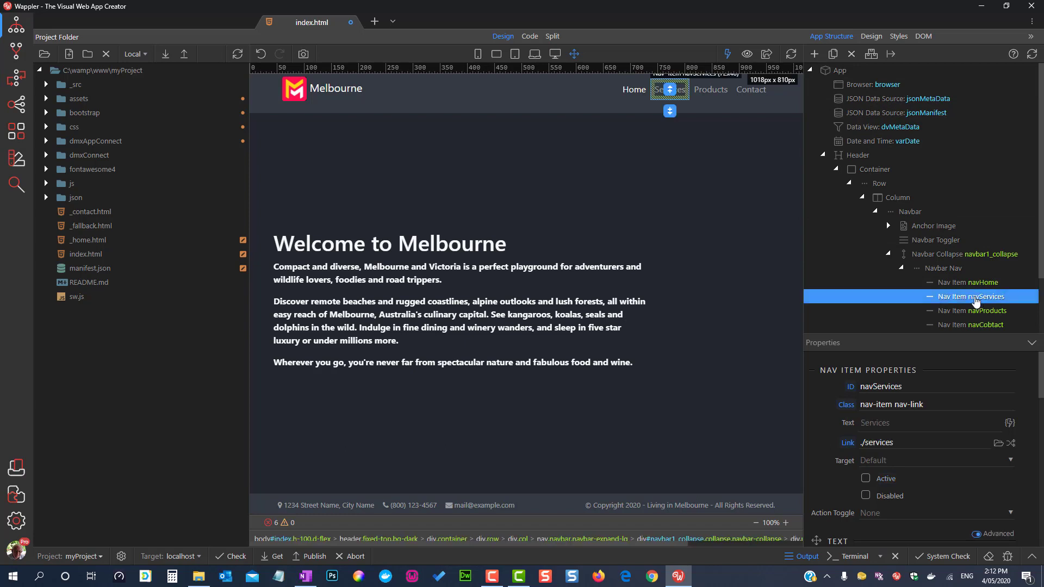
click(852, 56)
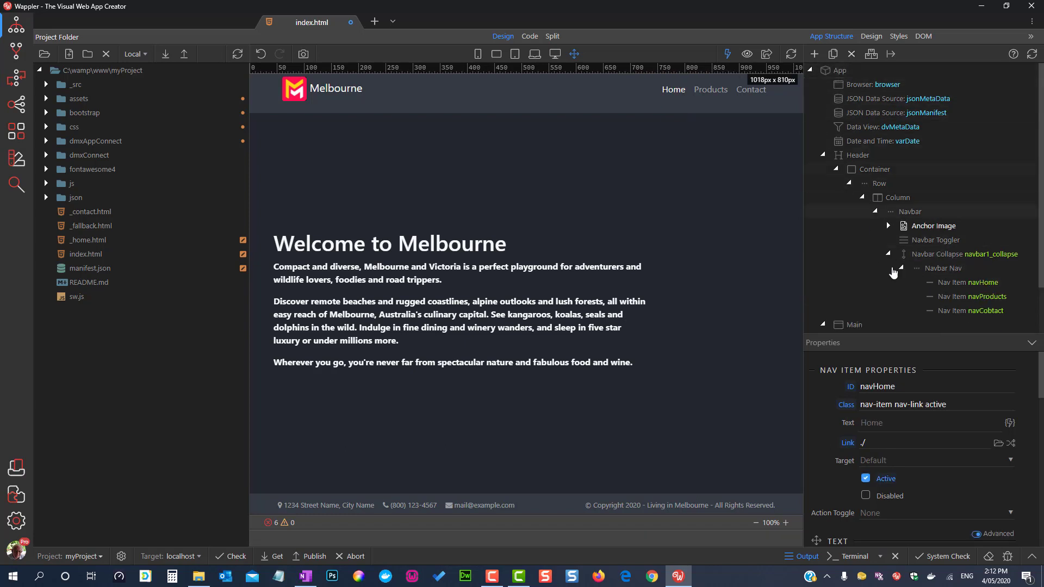
click(978, 300)
click(852, 54)
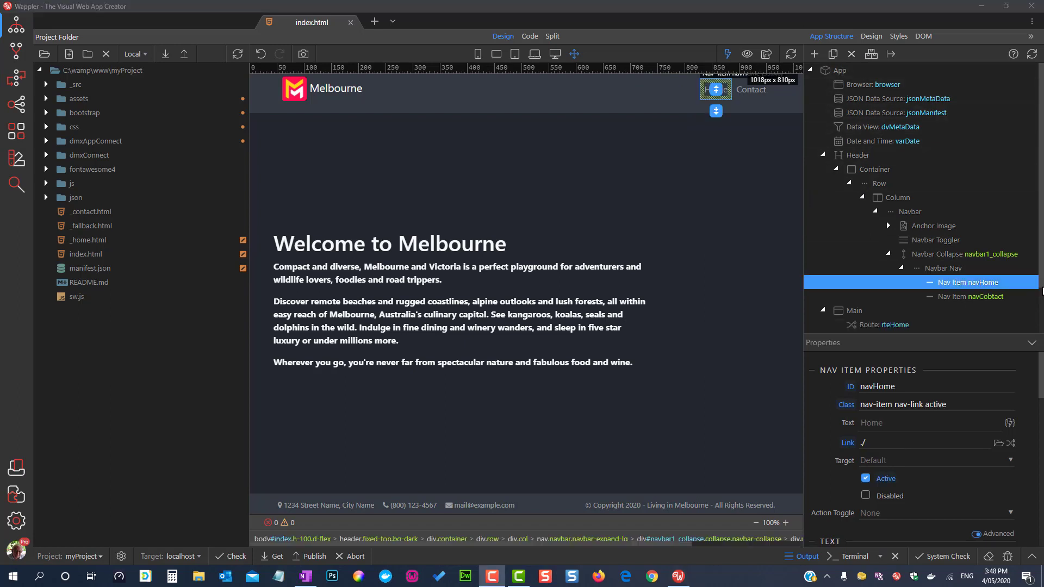
Insert a Section element before the rteContact route in Main.
scroll(865, 233, down, 1)
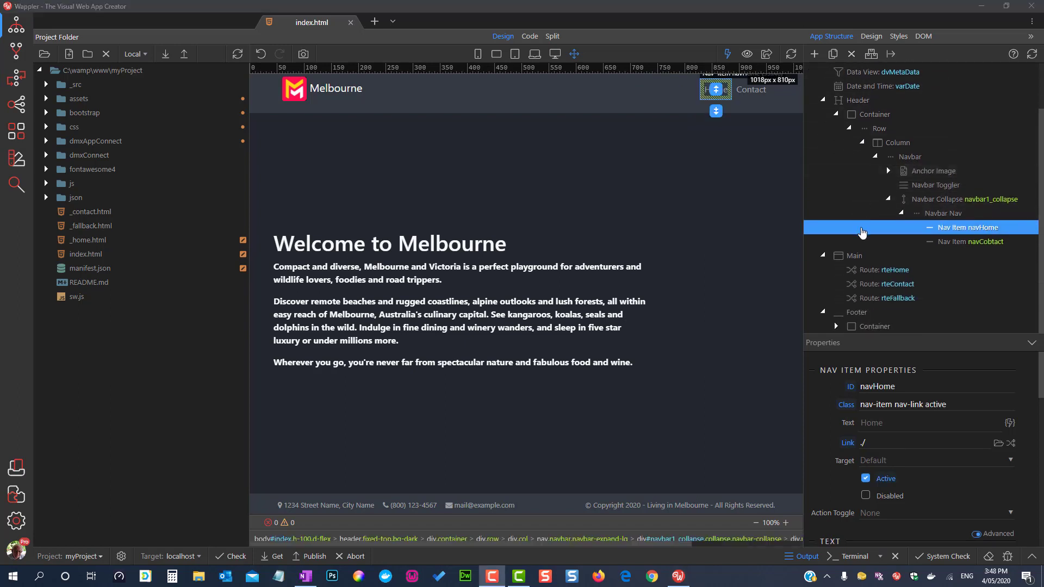
click(857, 290)
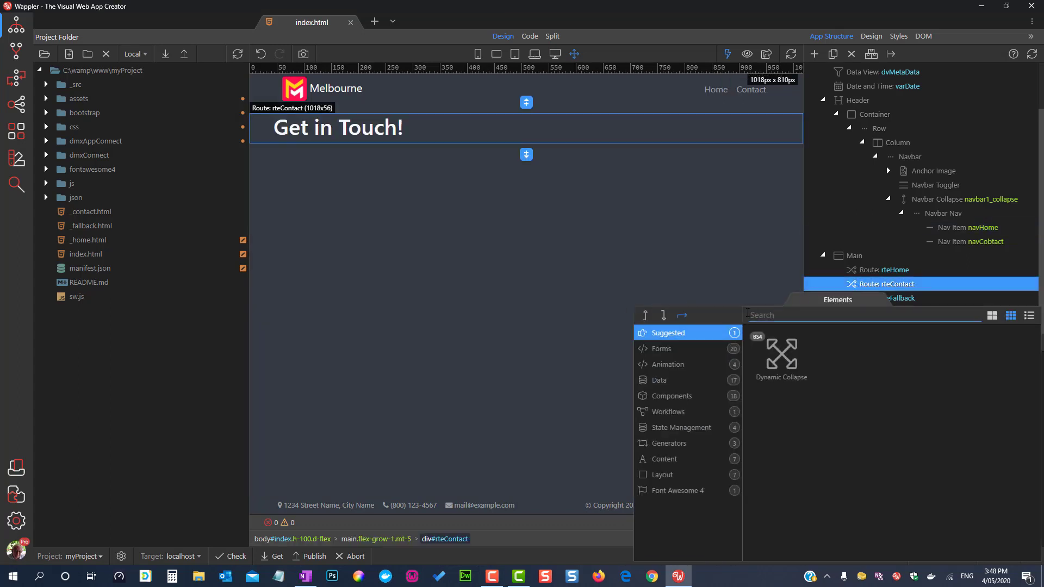
click(645, 315)
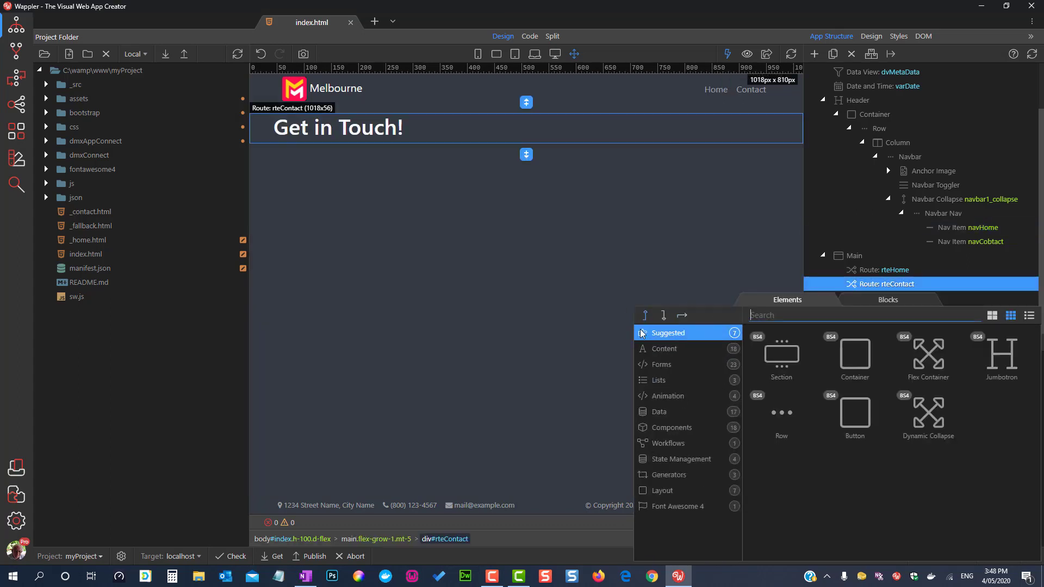
click(777, 370)
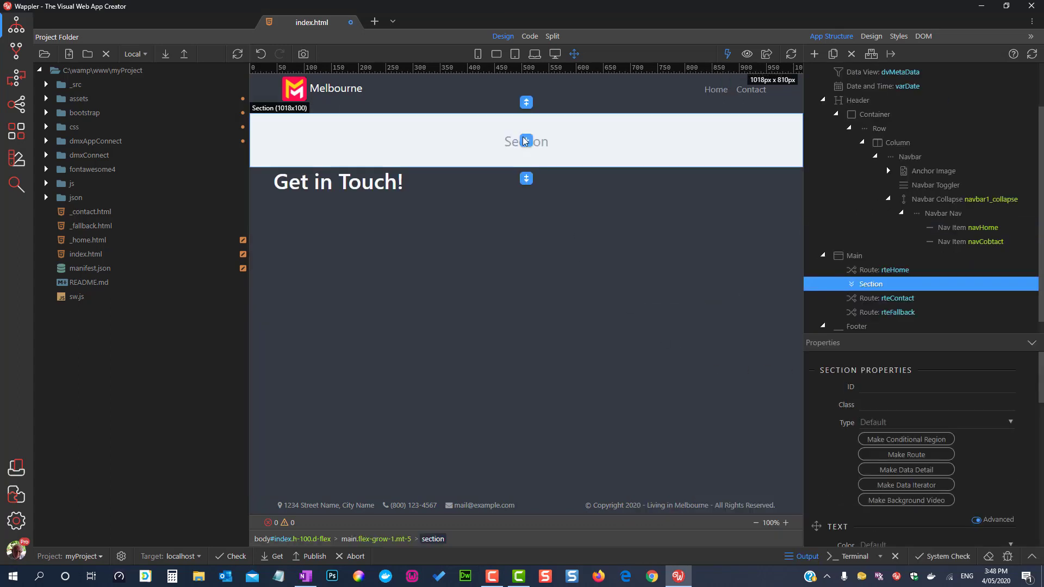
Build a nested container, row and column grid inside the new section.
click(526, 141)
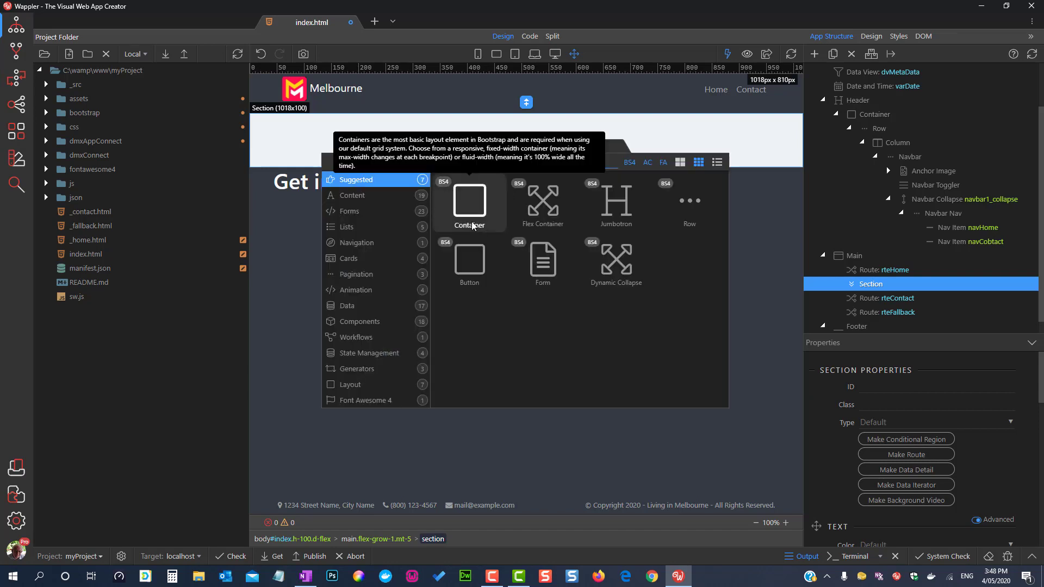
click(473, 225)
click(526, 140)
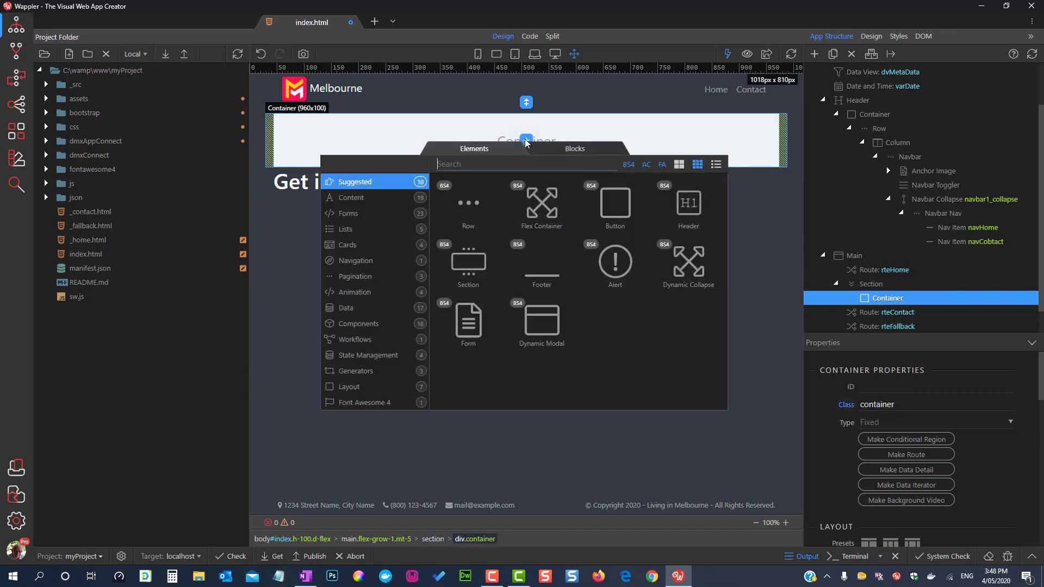
click(468, 206)
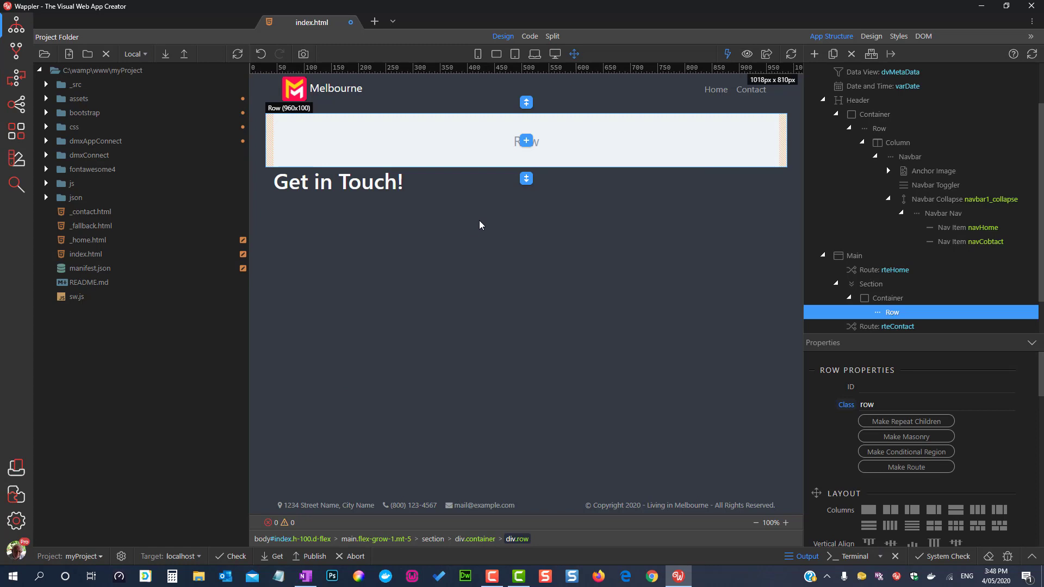
click(526, 141)
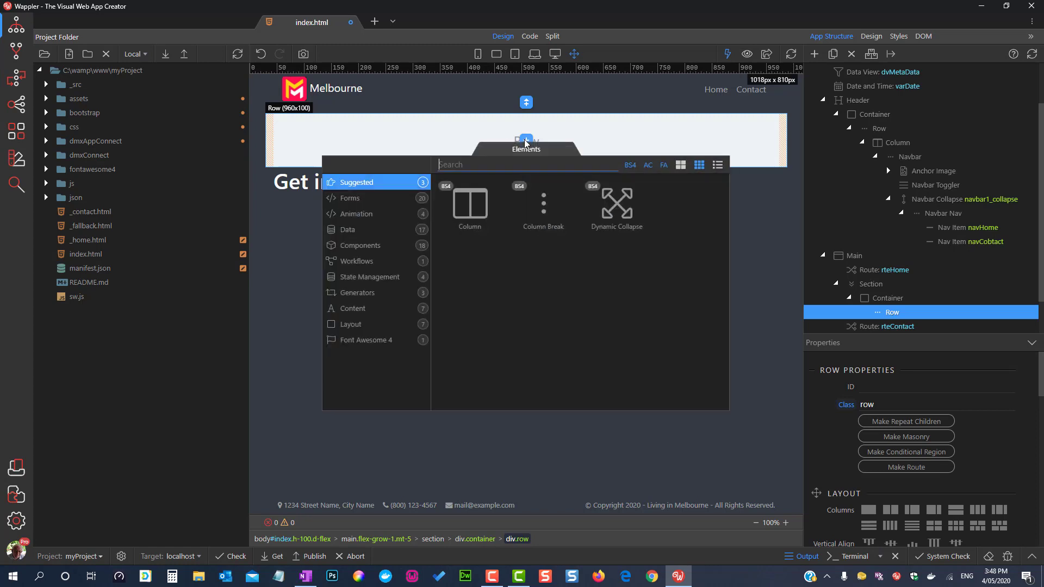
click(486, 218)
Add a Bootstrap 4 Title element inside the new section's column.
click(526, 140)
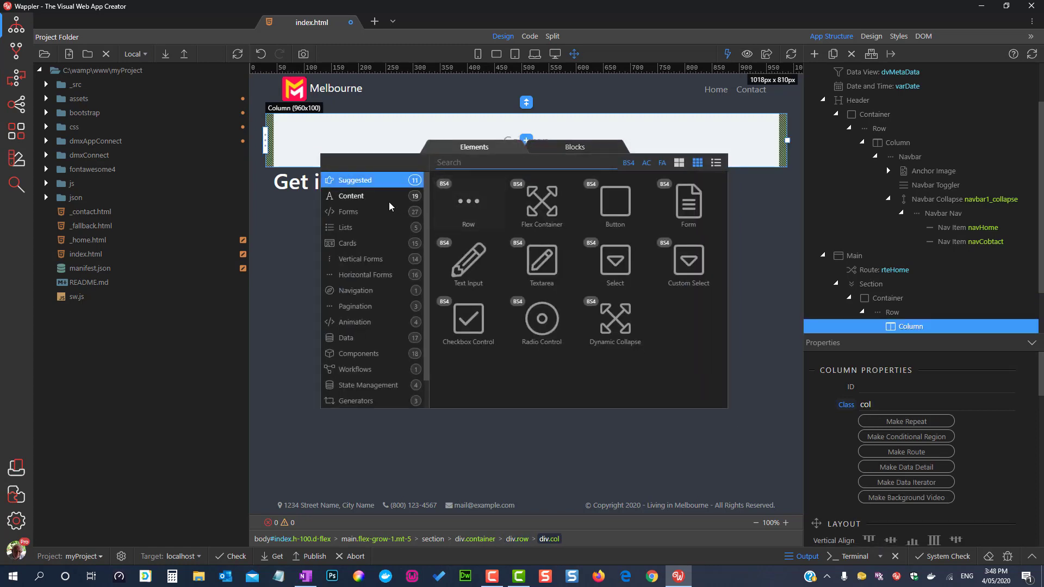
click(348, 197)
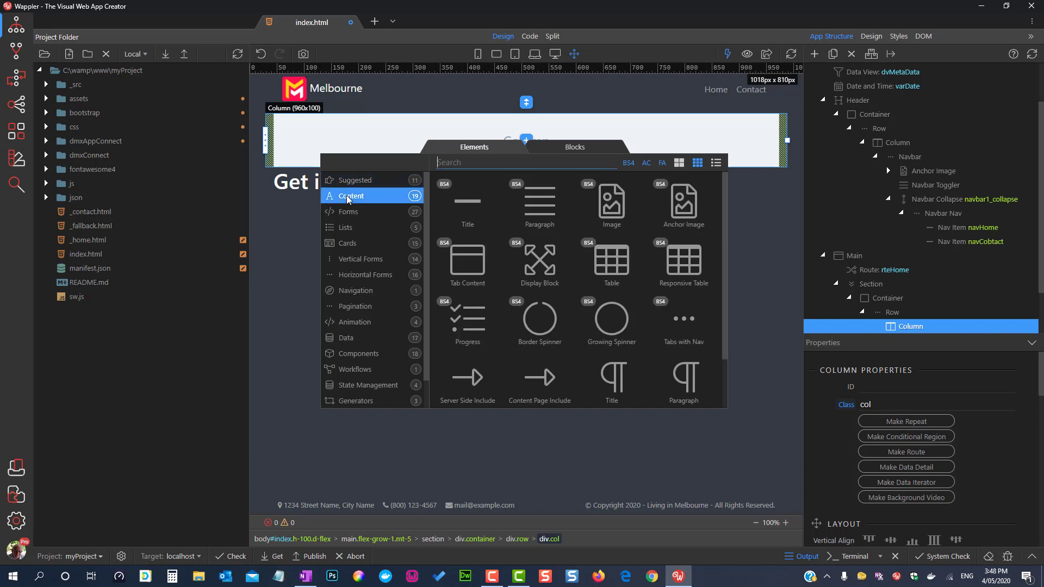
click(466, 226)
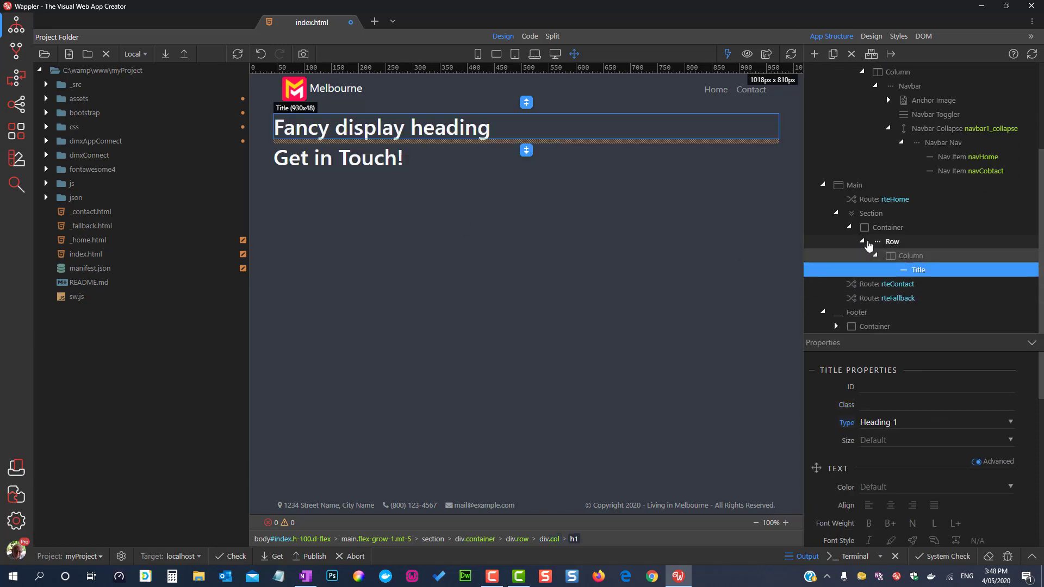
Duplicate the whole section with the heading twice, making three sections in Main.
click(874, 215)
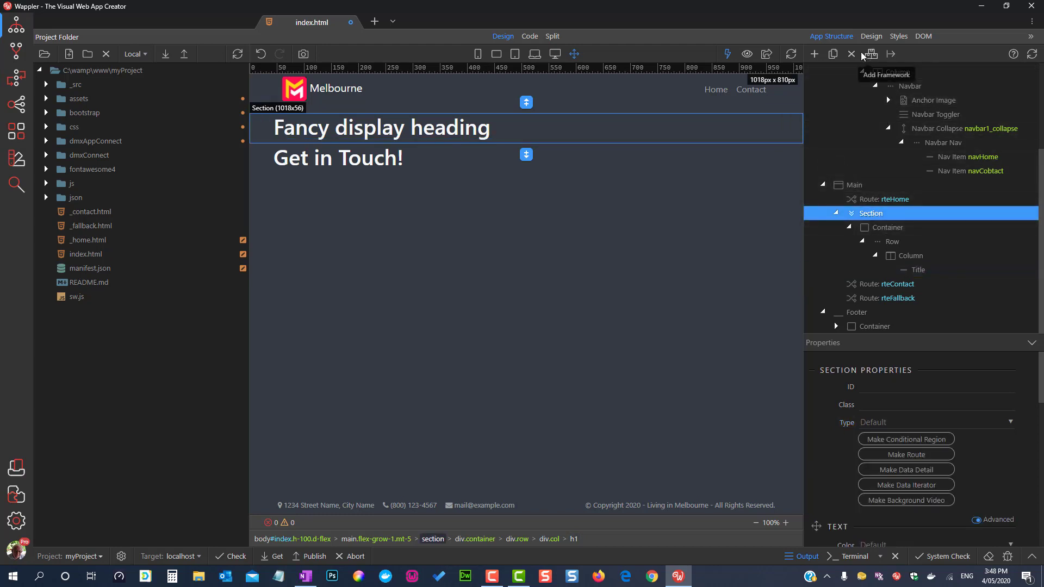
click(834, 54)
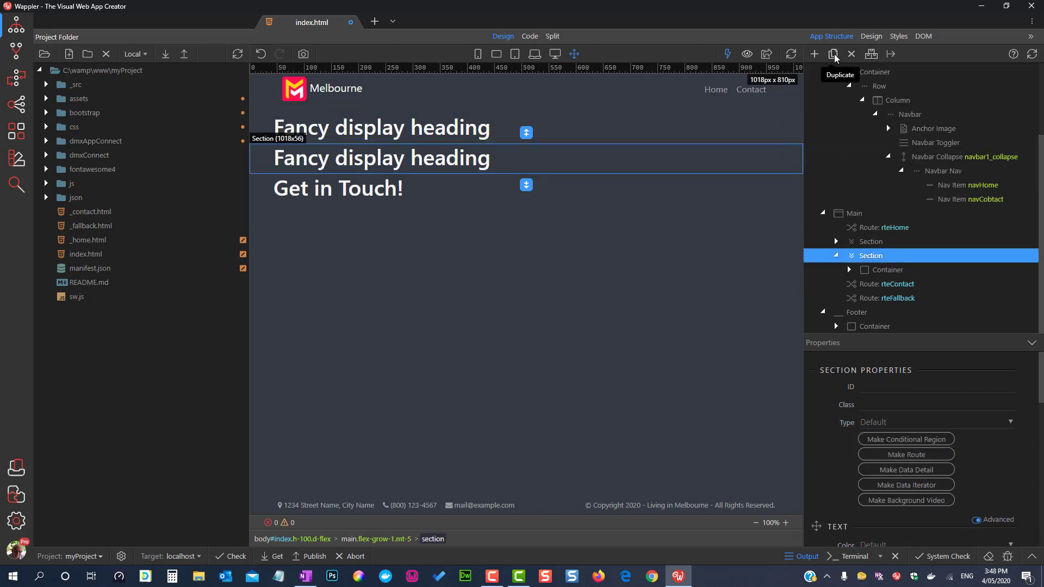
click(834, 55)
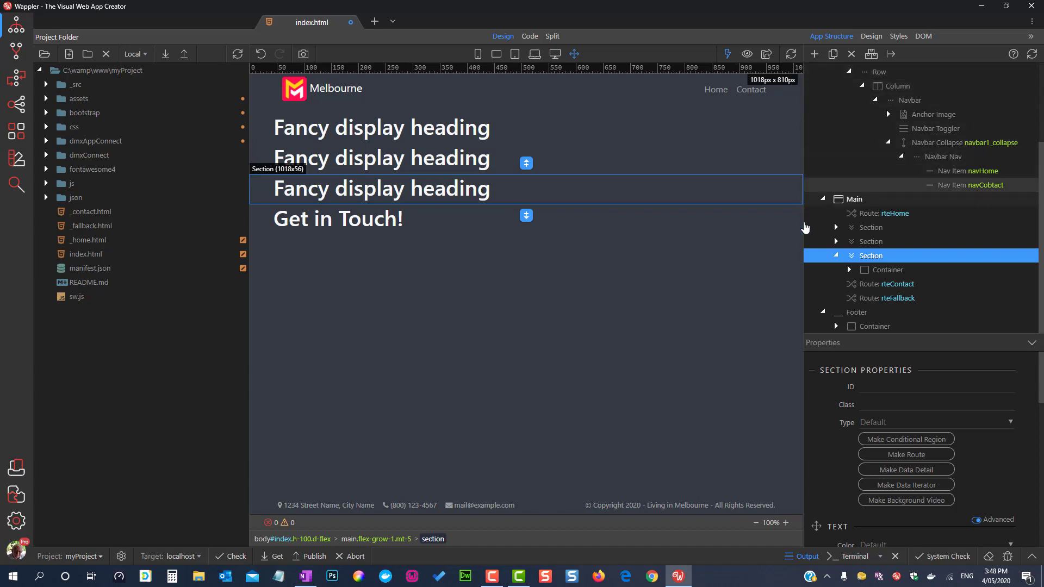
Set the first section's ID to events and the second section's ID to activities.
click(856, 228)
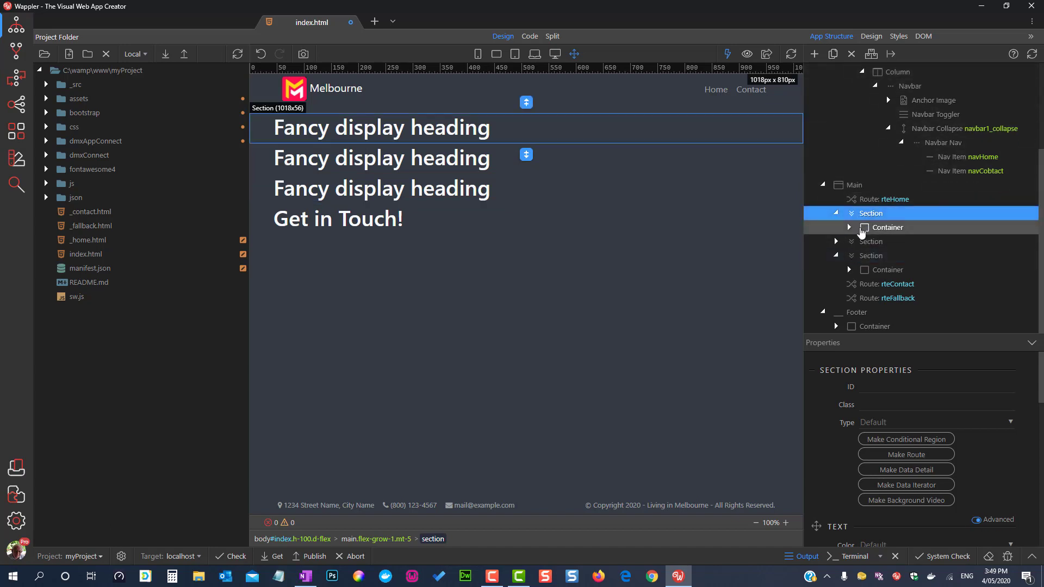
click(899, 388)
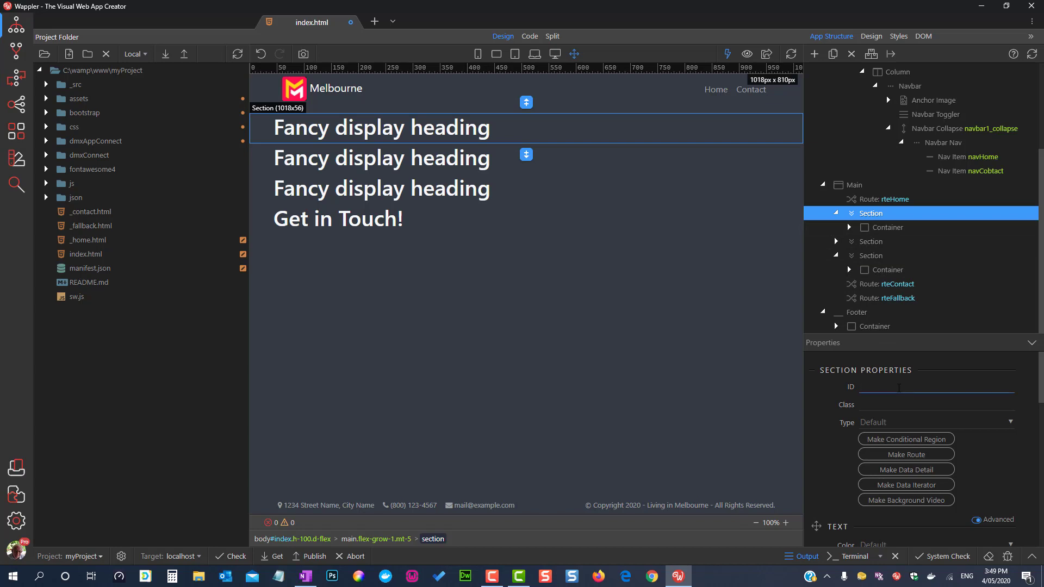
text(events)
click(878, 242)
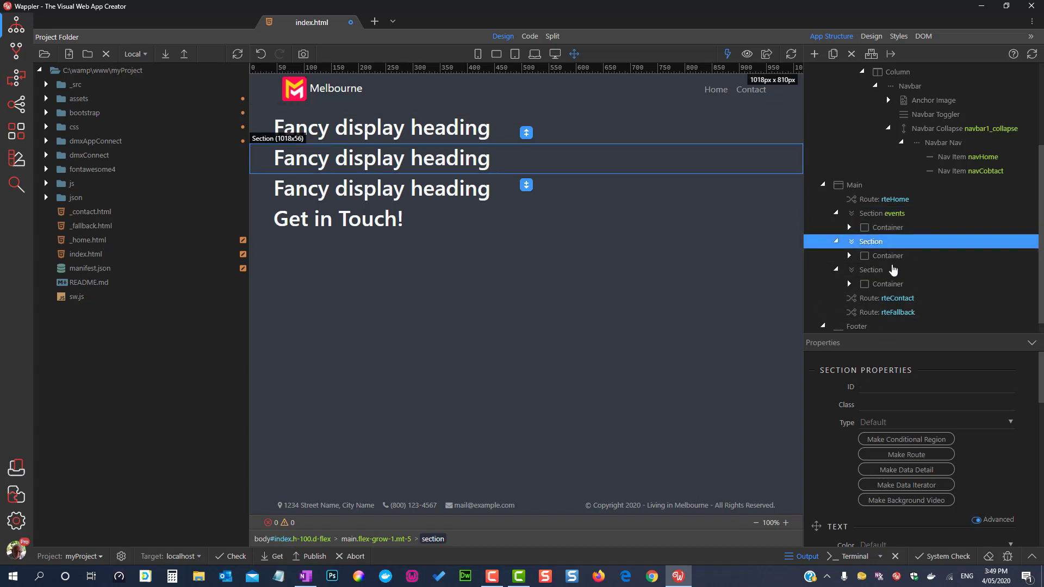
click(902, 388)
text(activities)
Set the ID of the third section and of its container to culture.
click(884, 286)
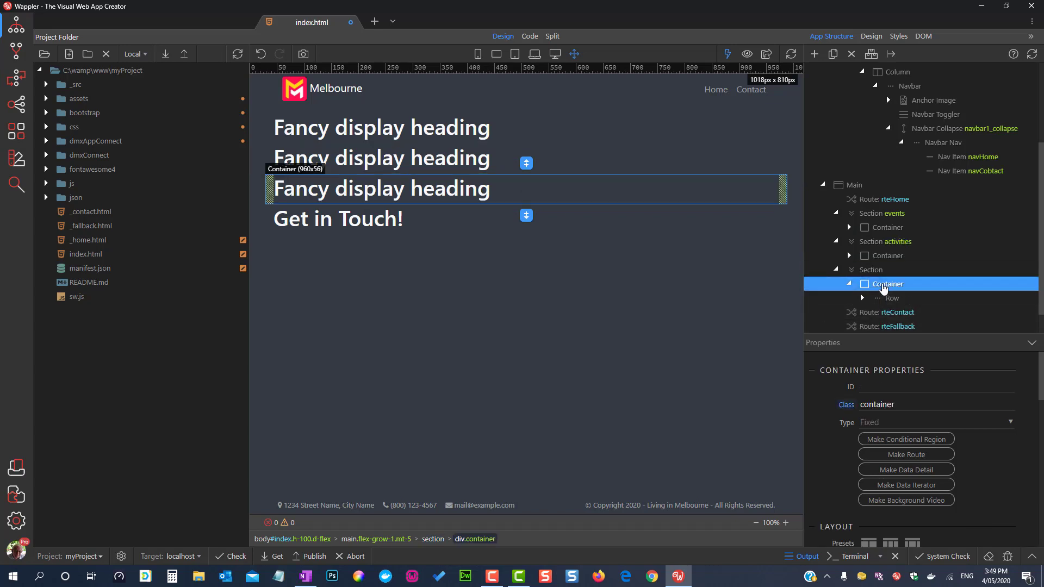
click(885, 388)
text(culture)
key(Return)
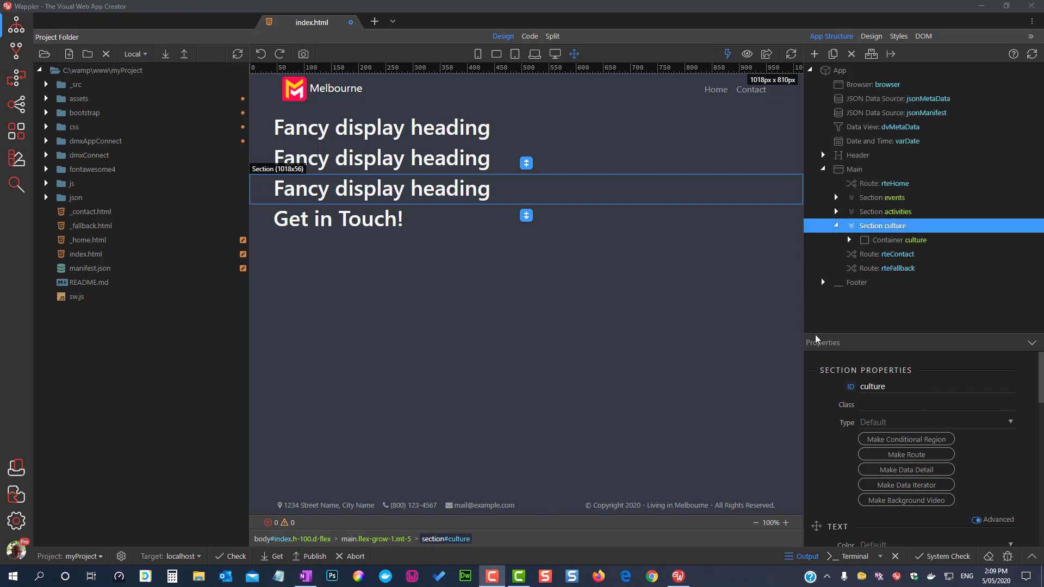
Change the third section's heading text to Culture and the second section's heading text to Activities.
double_click(304, 186)
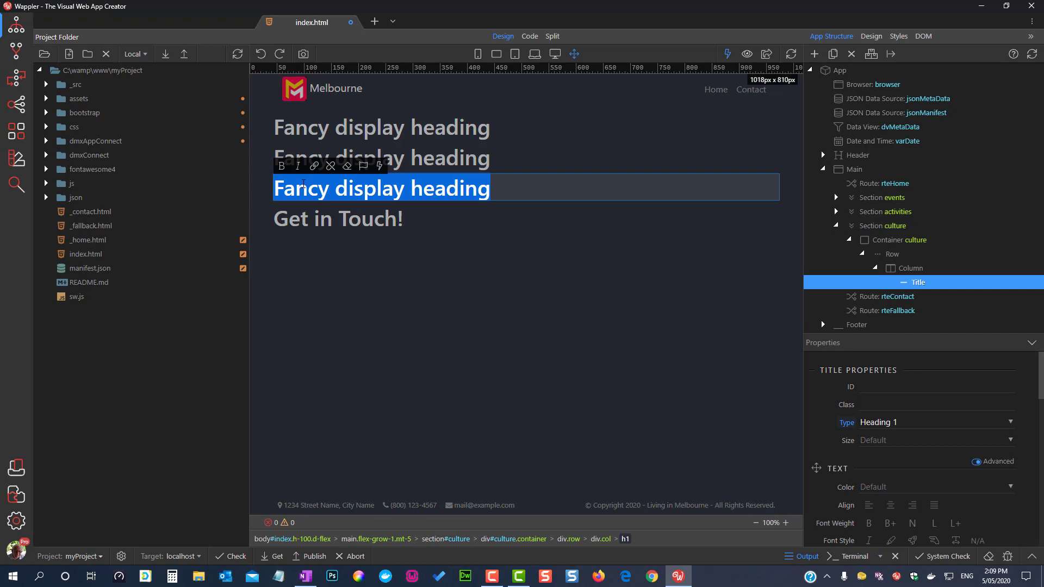
text(Cultur)
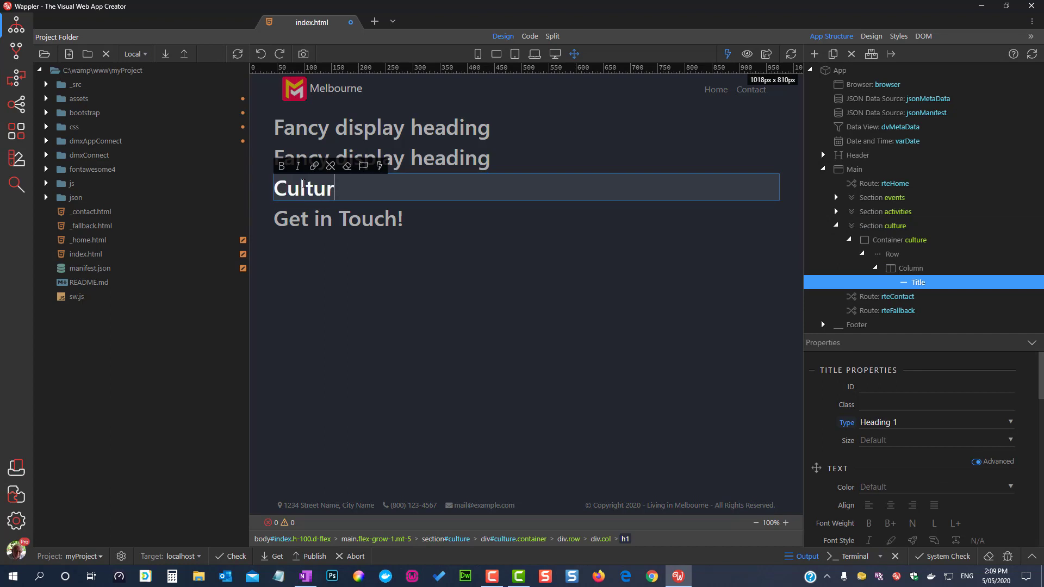
text(e)
click(366, 166)
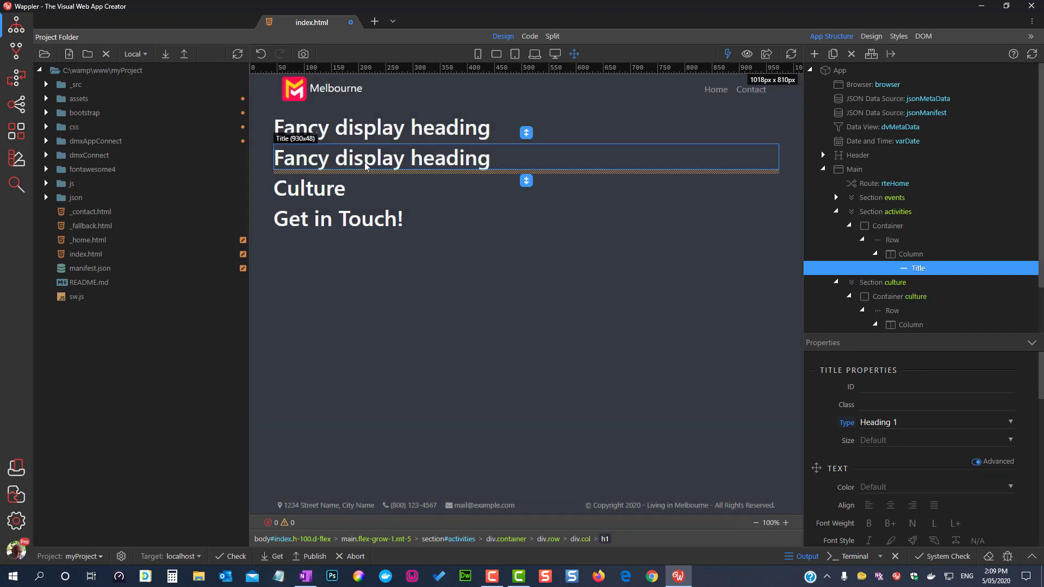
double_click(359, 159)
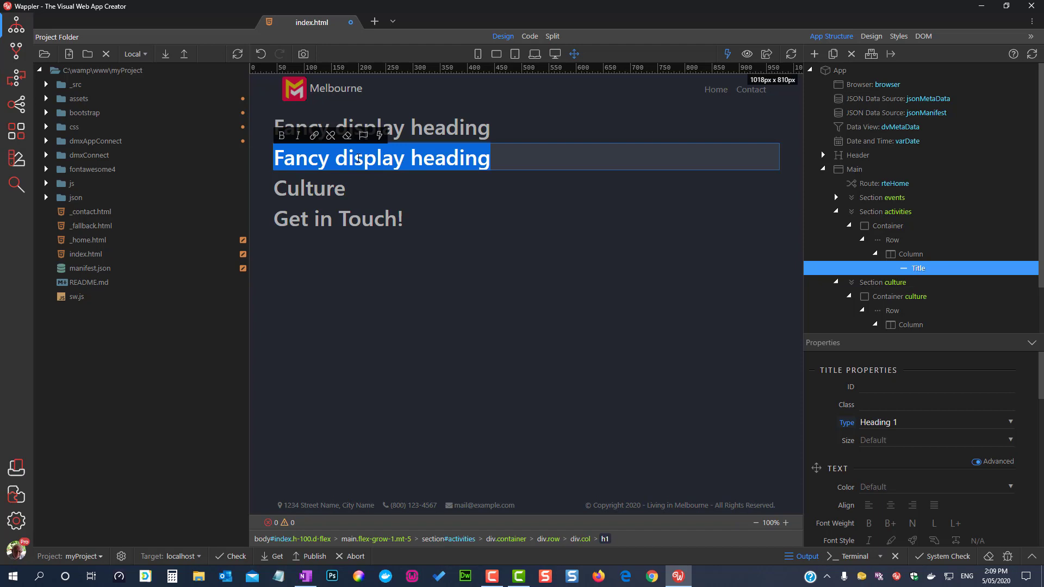
text(Ac)
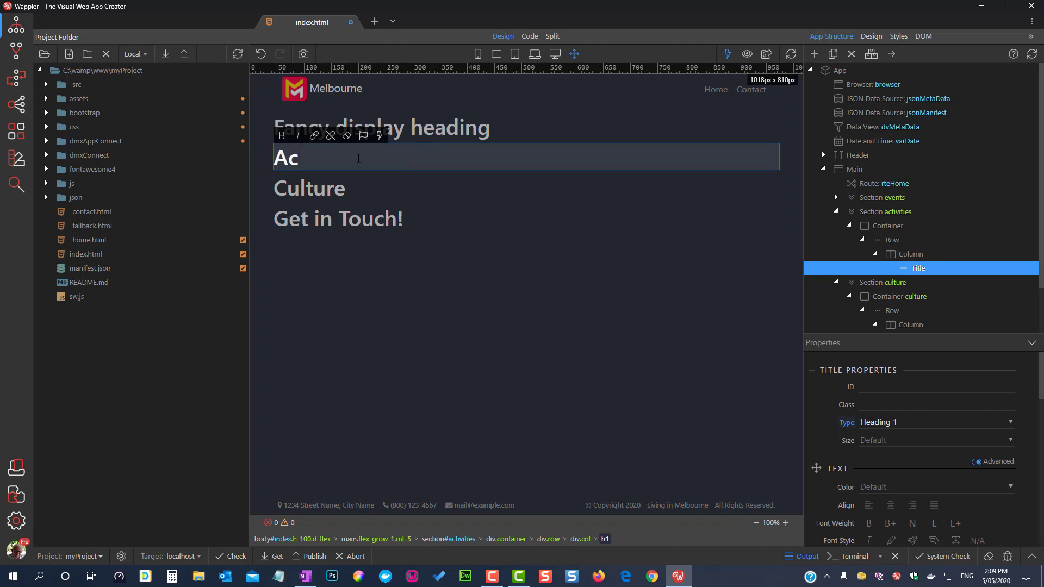
text(tivities)
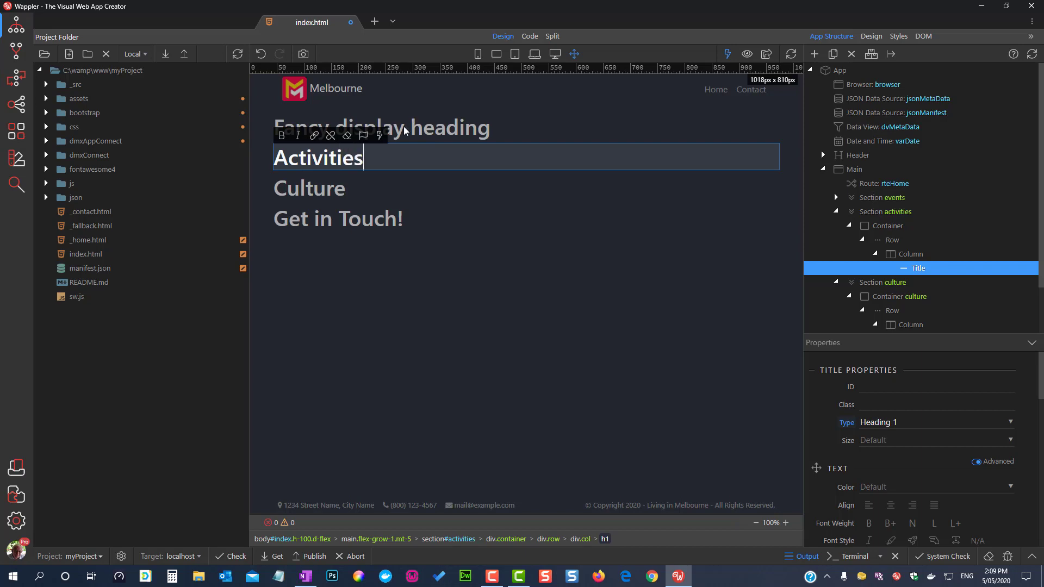
Change the first section's heading text to Events.
double_click(404, 130)
triple_click(404, 128)
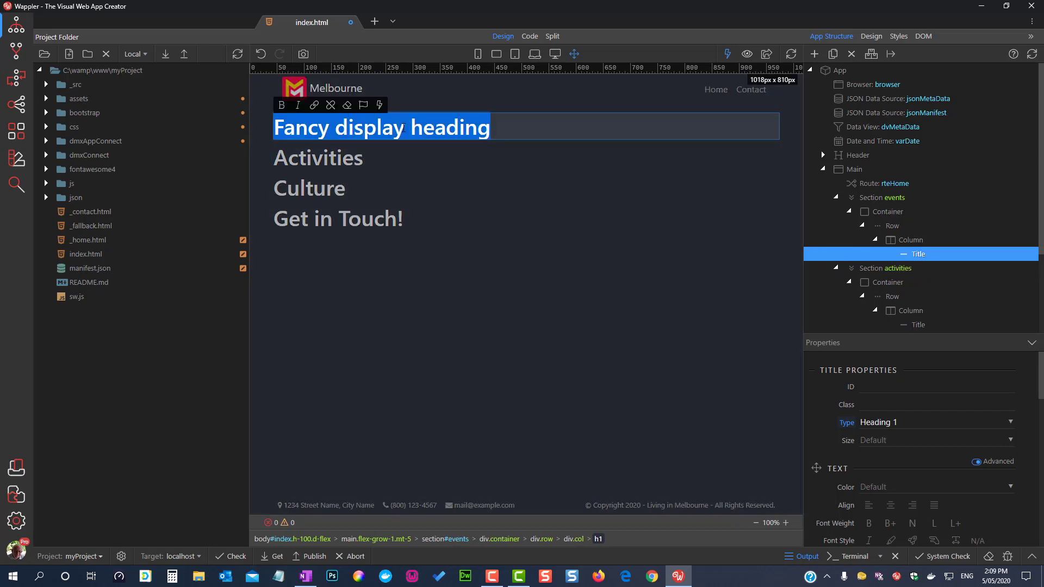
text(Eve)
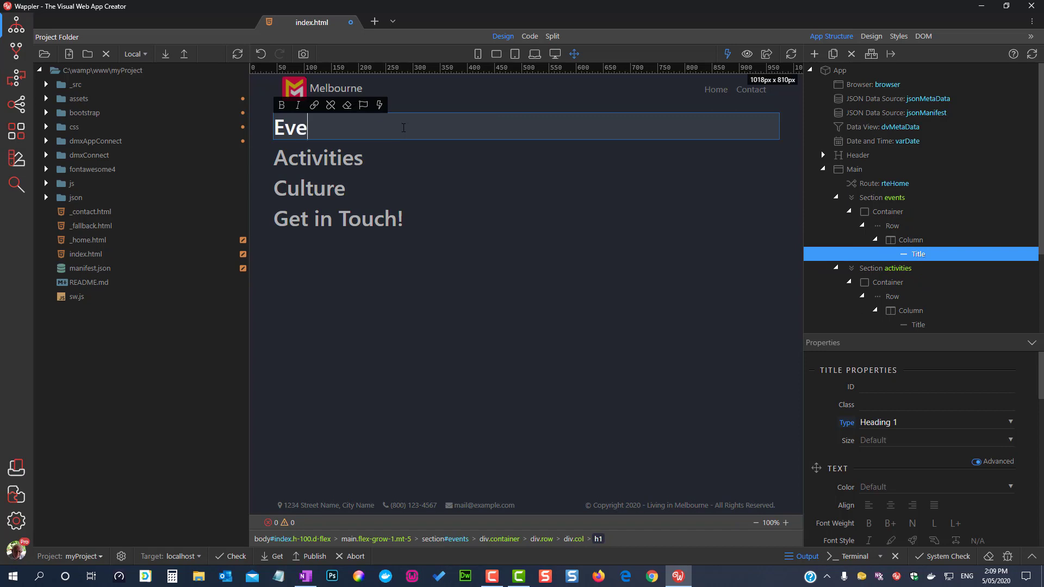
text(nts)
click(474, 192)
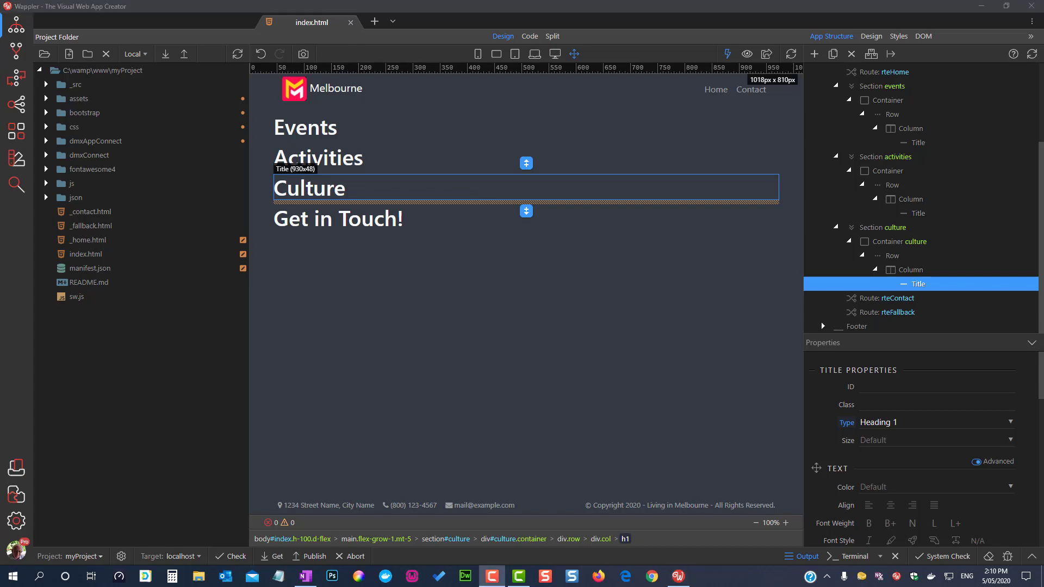
Move the events section into a new content page saved as _events.html in the myProject folder.
click(880, 88)
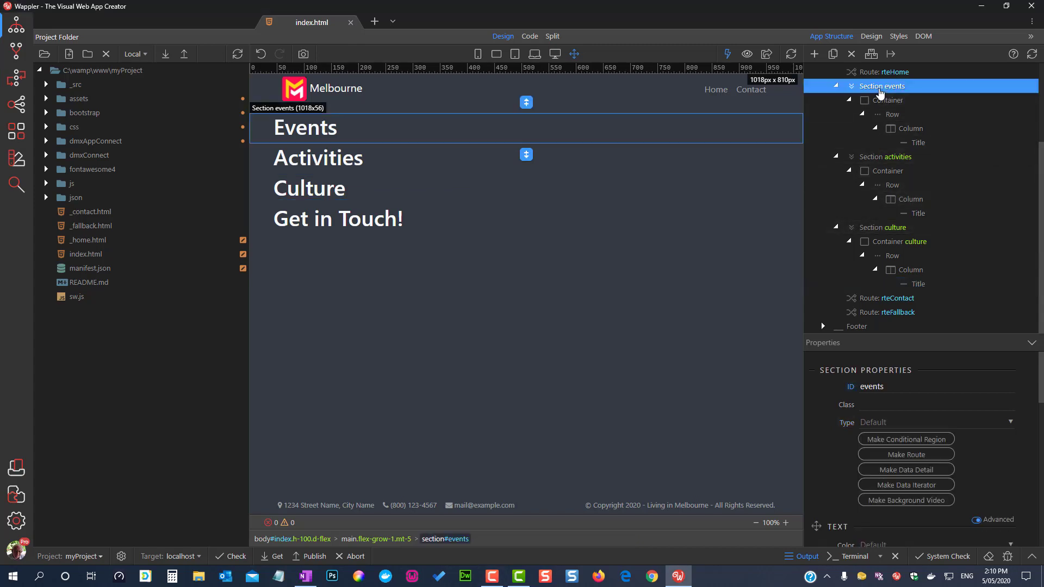
click(892, 54)
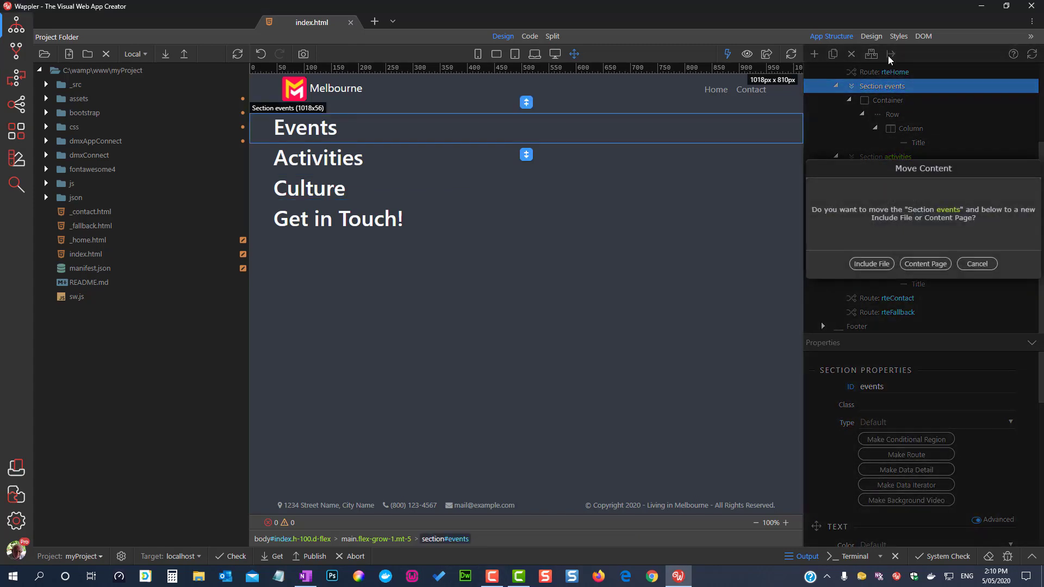
click(922, 263)
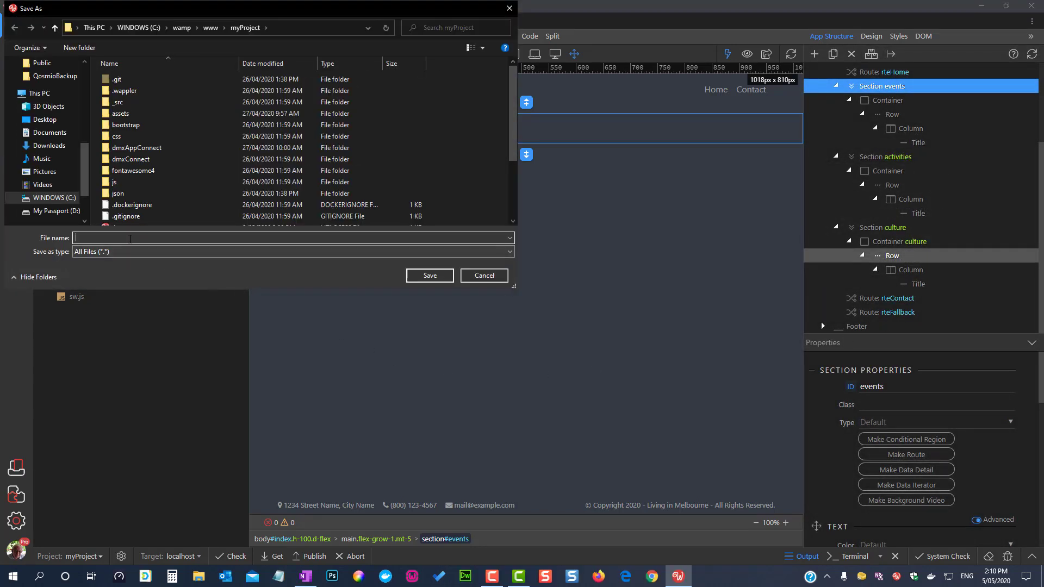
text(_events.)
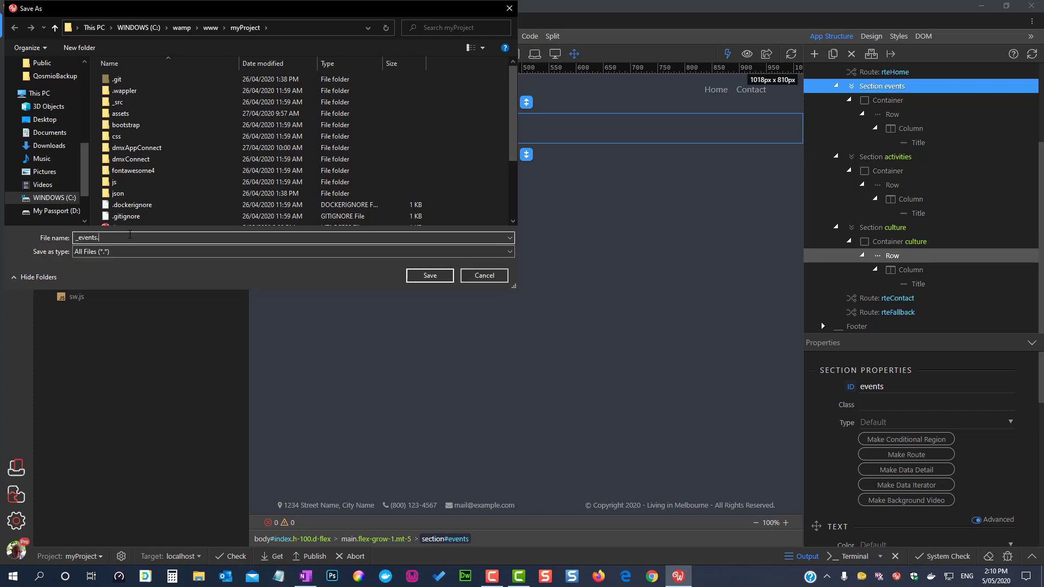
text(html)
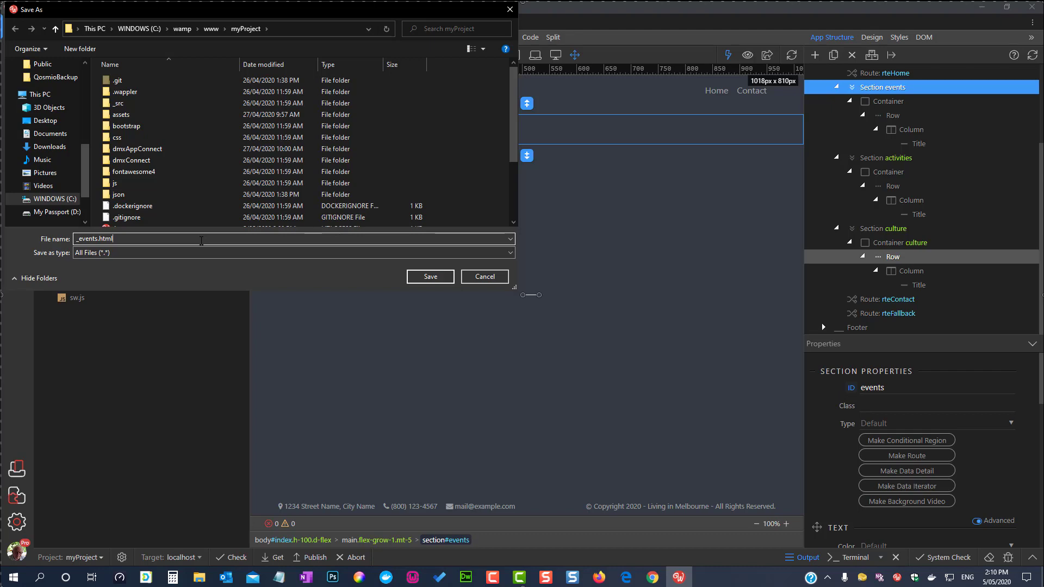
click(432, 276)
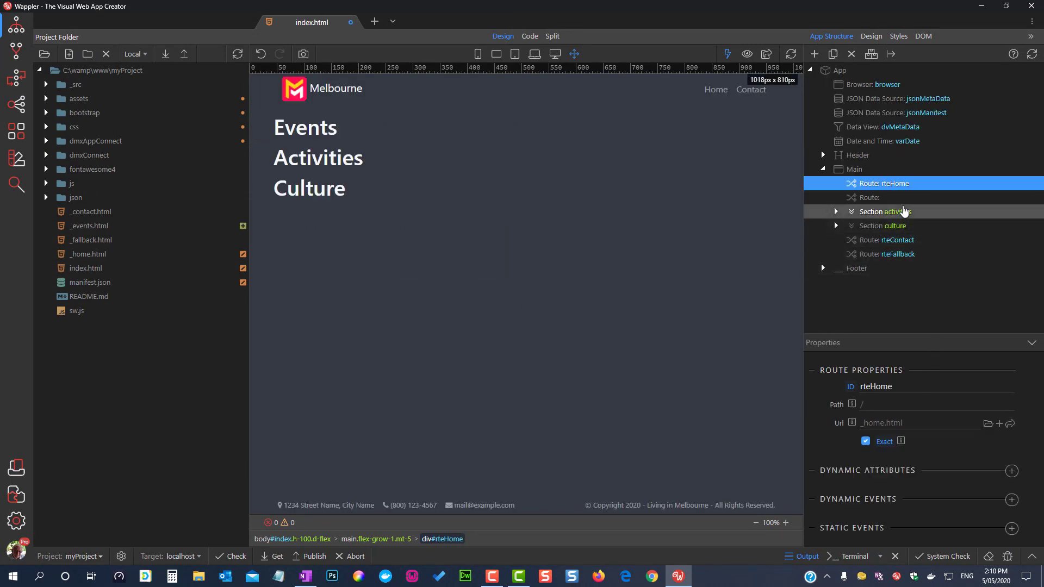
Give the unnamed route for _events.html the ID rteEvents and the path /events.
click(876, 200)
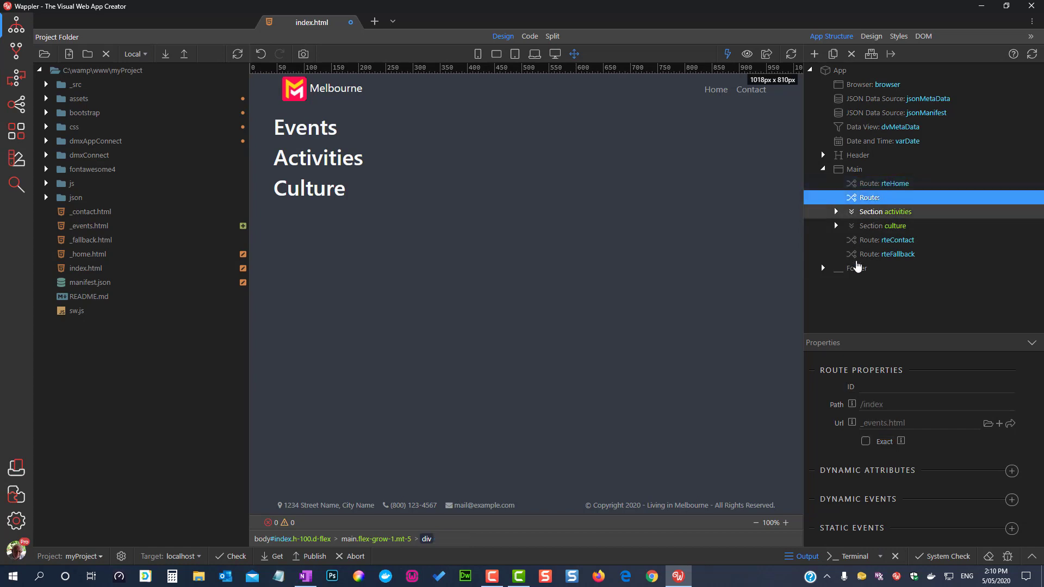
click(910, 387)
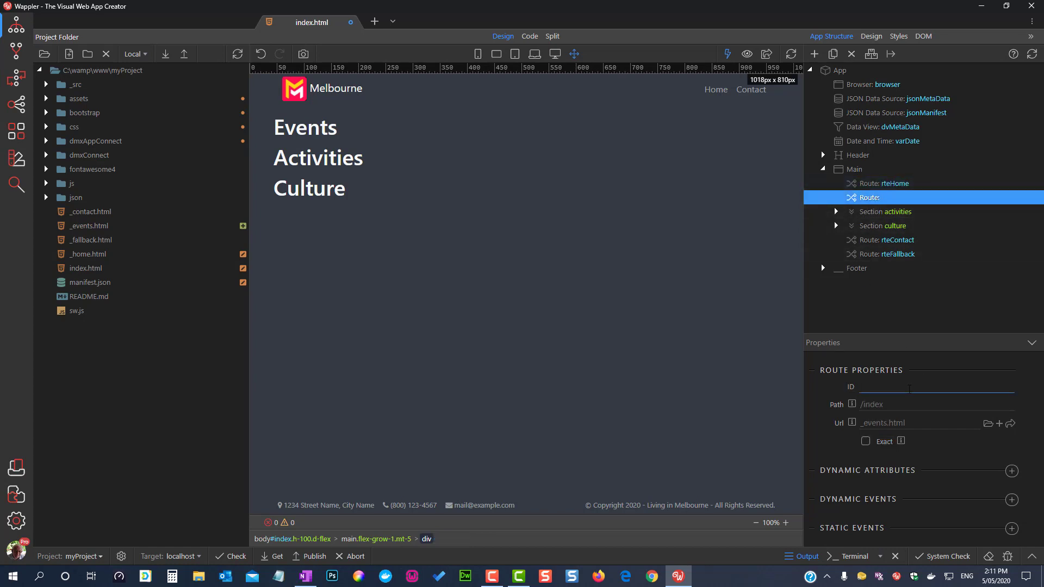
text(rteEvents)
click(897, 406)
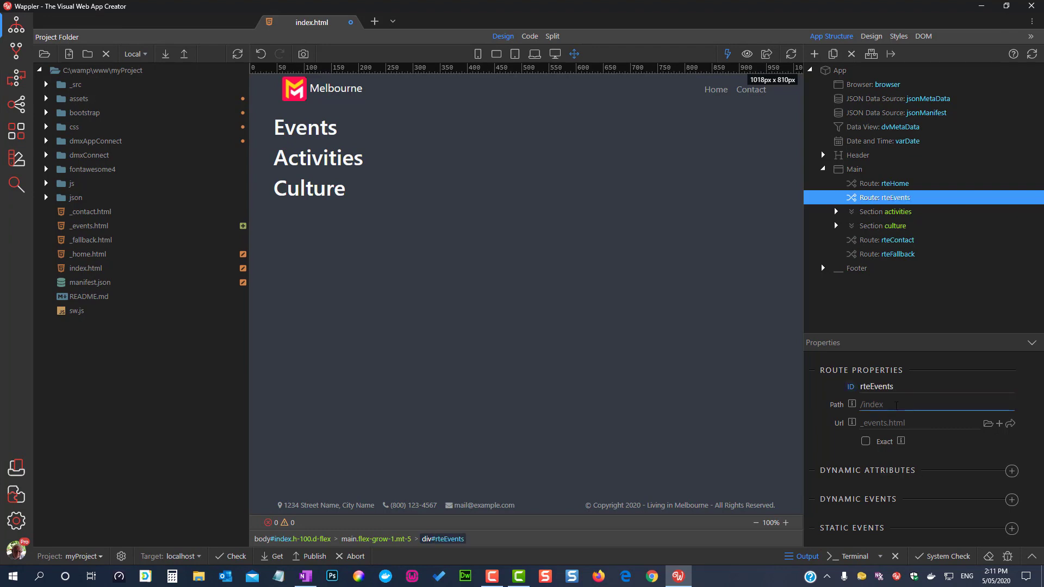
drag(897, 406, 866, 407)
drag(866, 406, 863, 406)
text(events)
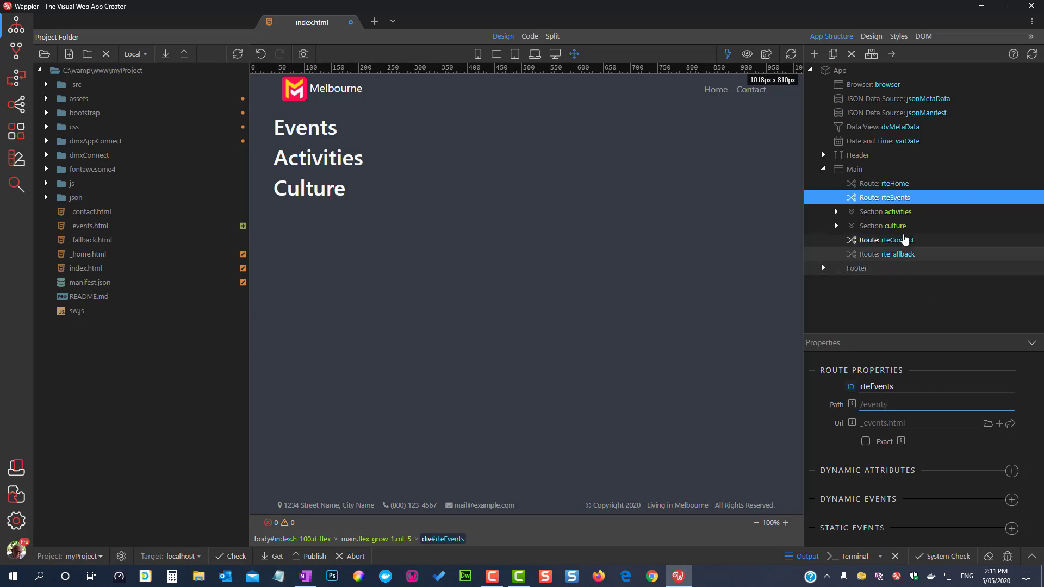
Move the activities section into a new content page saved as _activities.html.
click(897, 212)
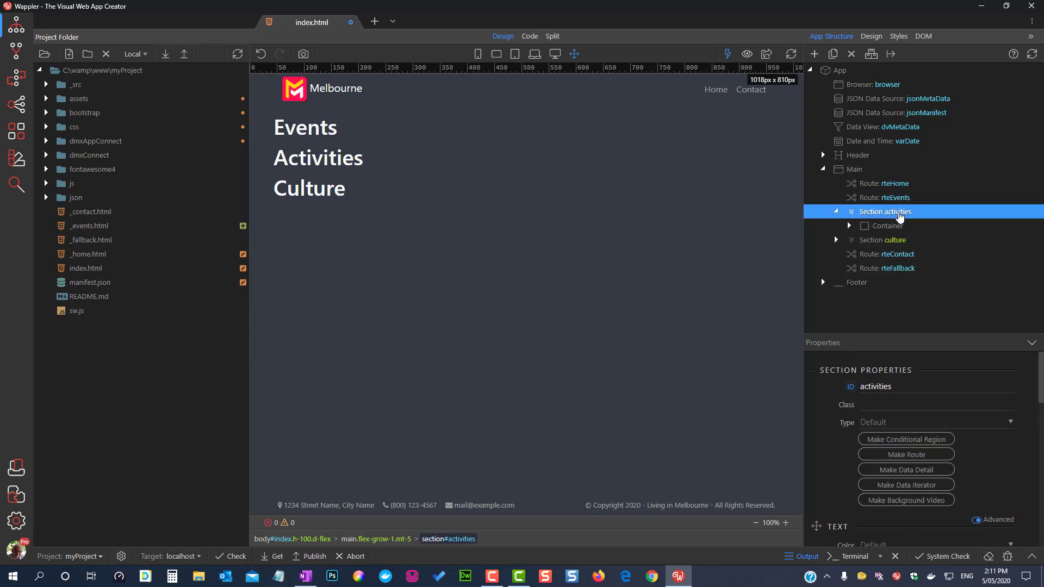
click(891, 54)
click(920, 265)
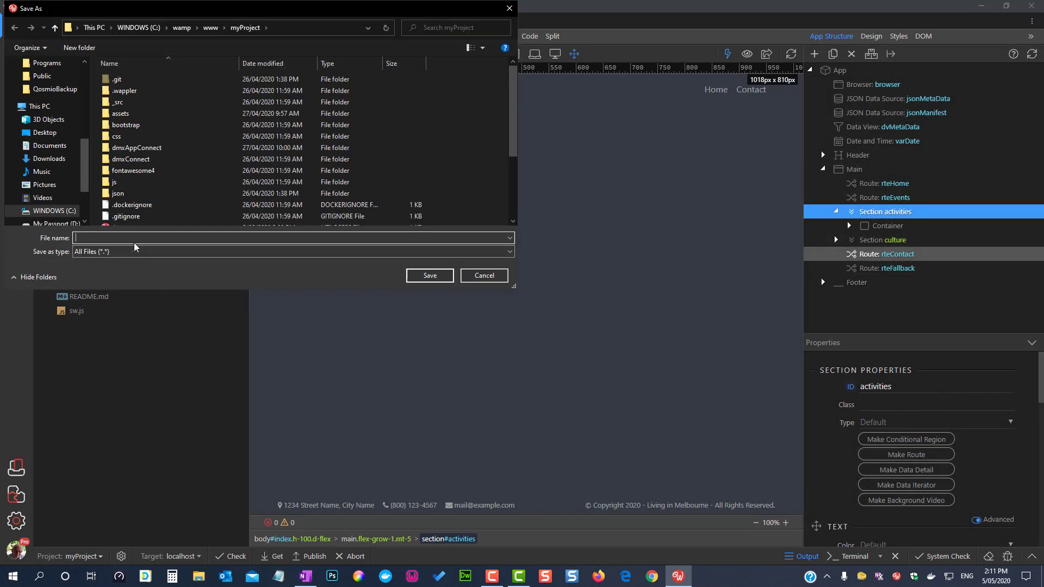
text(_activities.html)
key(Return)
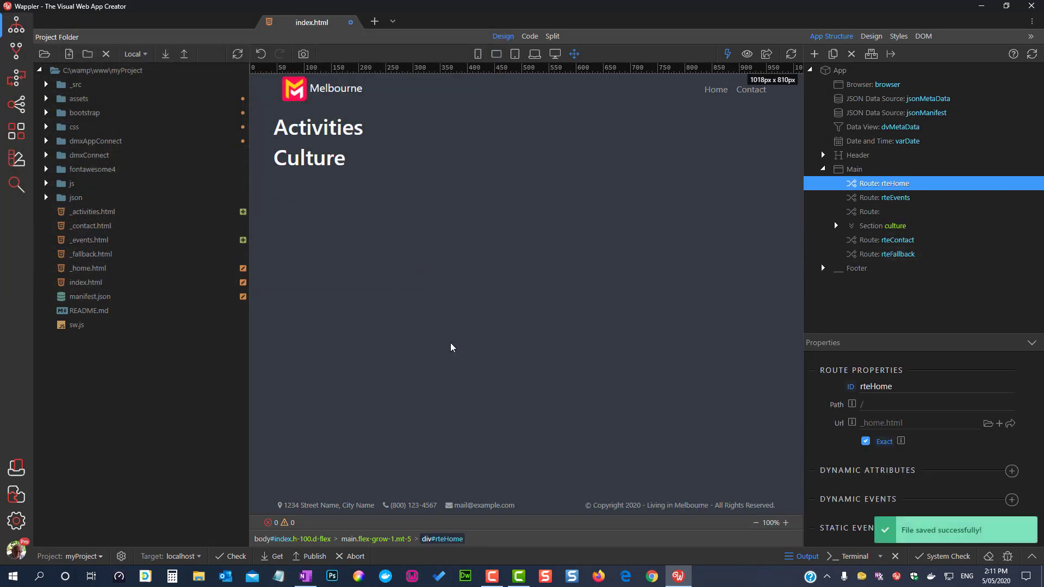
Give the unnamed route for _activities.html the ID rteActivities and the path /activities.
click(904, 211)
click(890, 388)
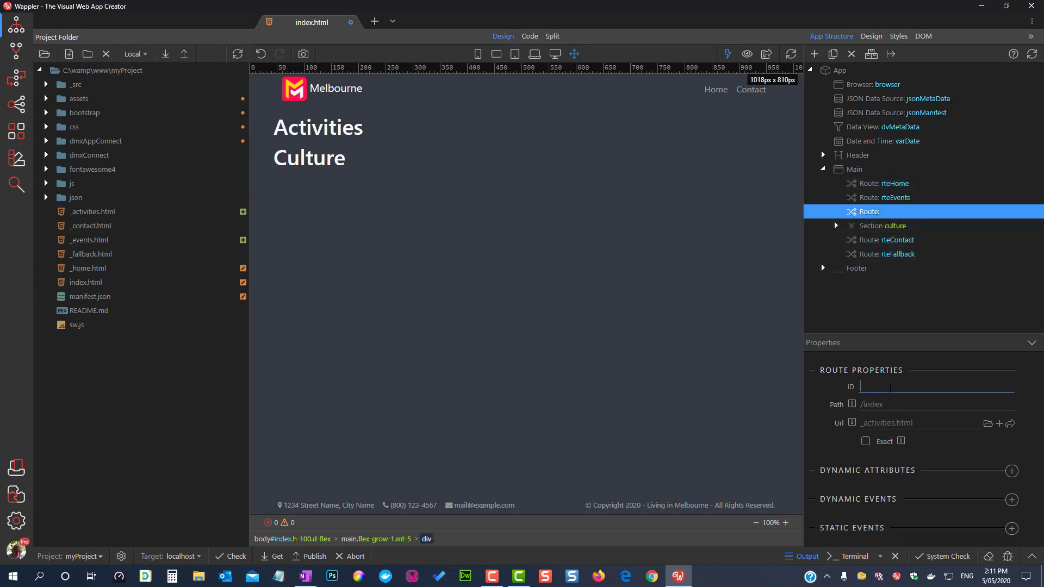
text(rteActivities)
double_click(886, 407)
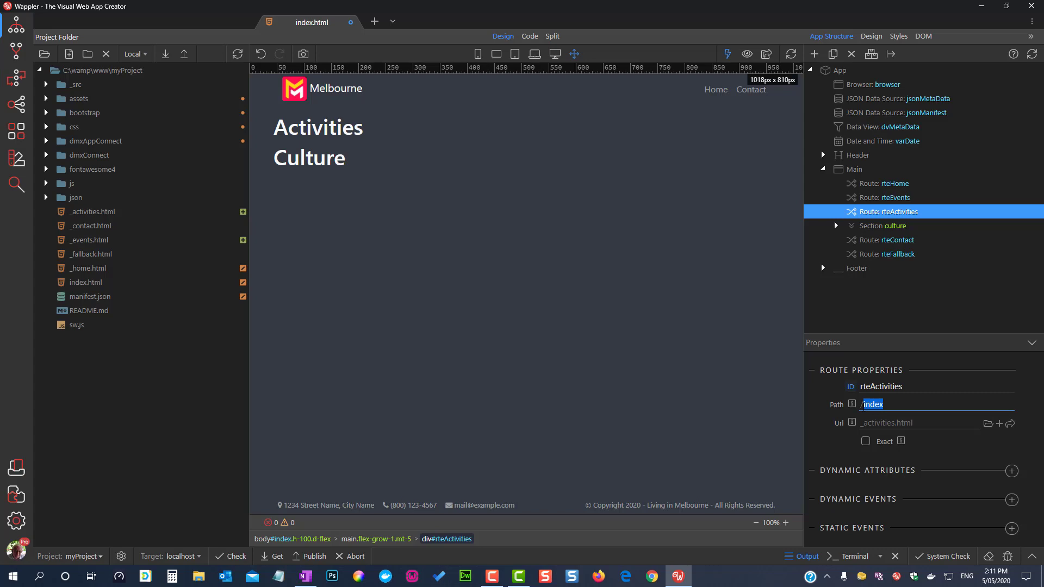
text(activities)
Move the culture section into a new content page saved as _culture.html.
click(896, 230)
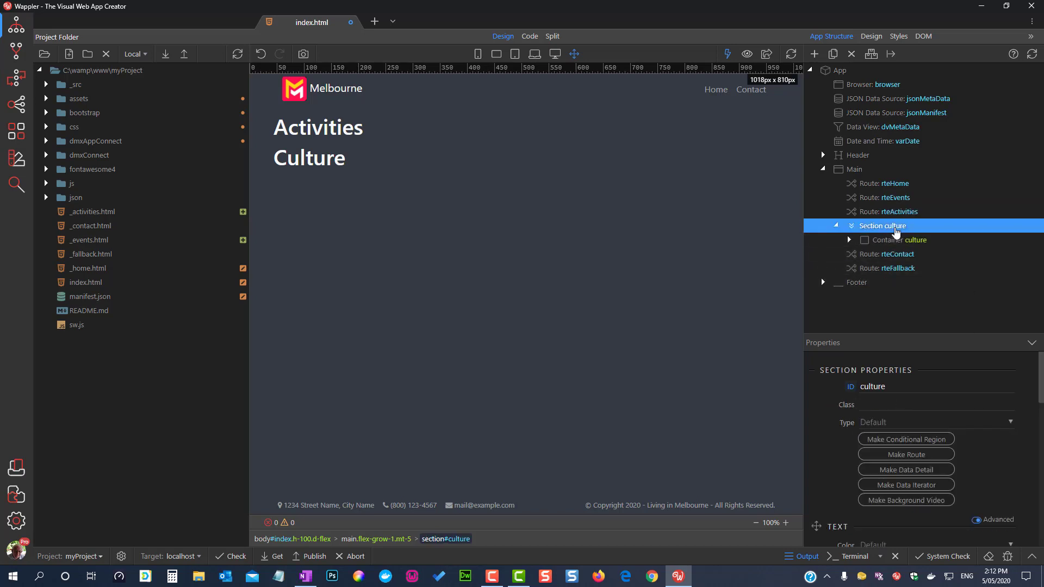
click(890, 54)
click(928, 263)
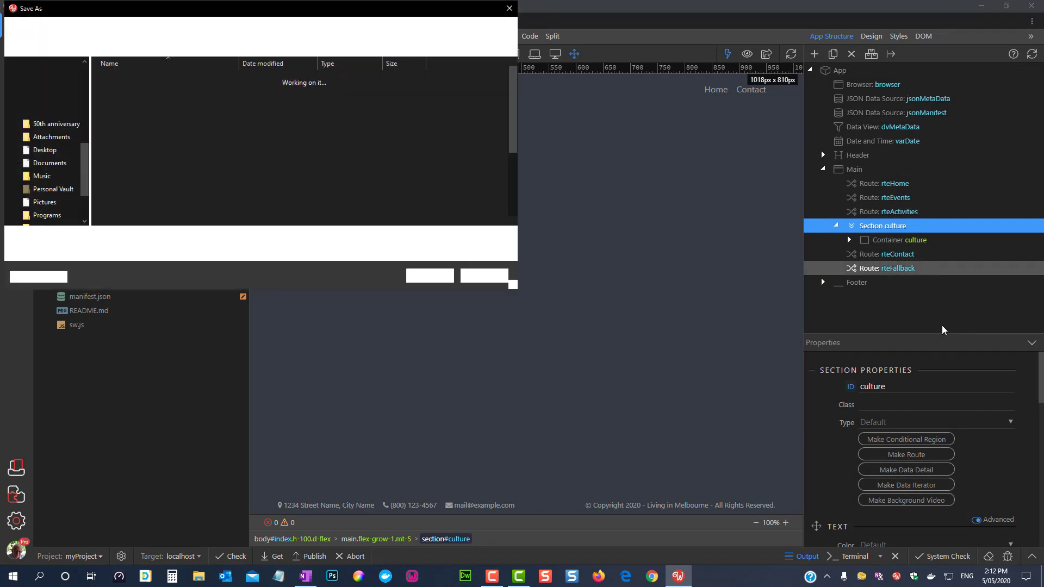
text(_cultur)
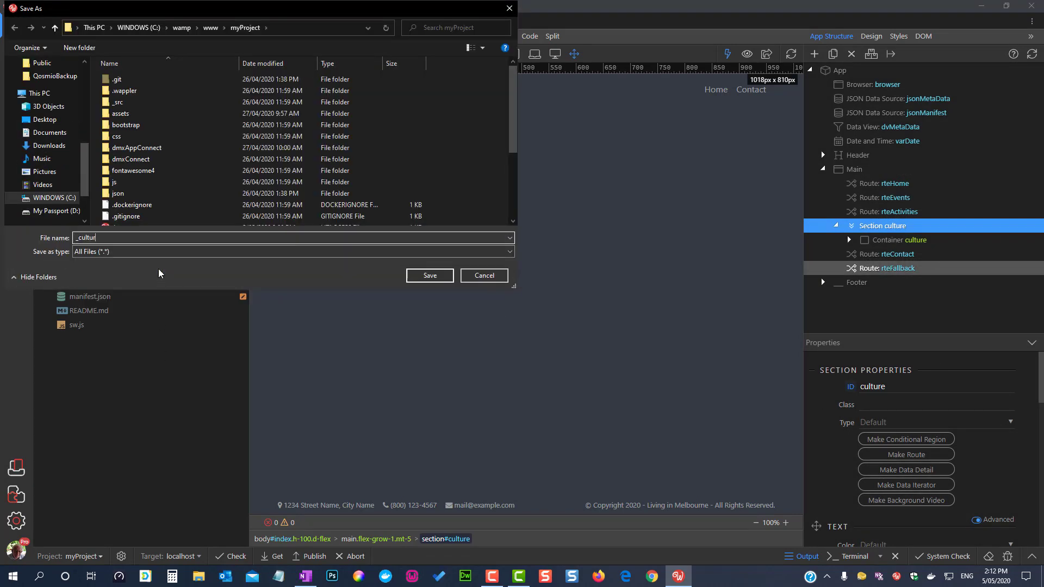
text(e.html)
click(429, 276)
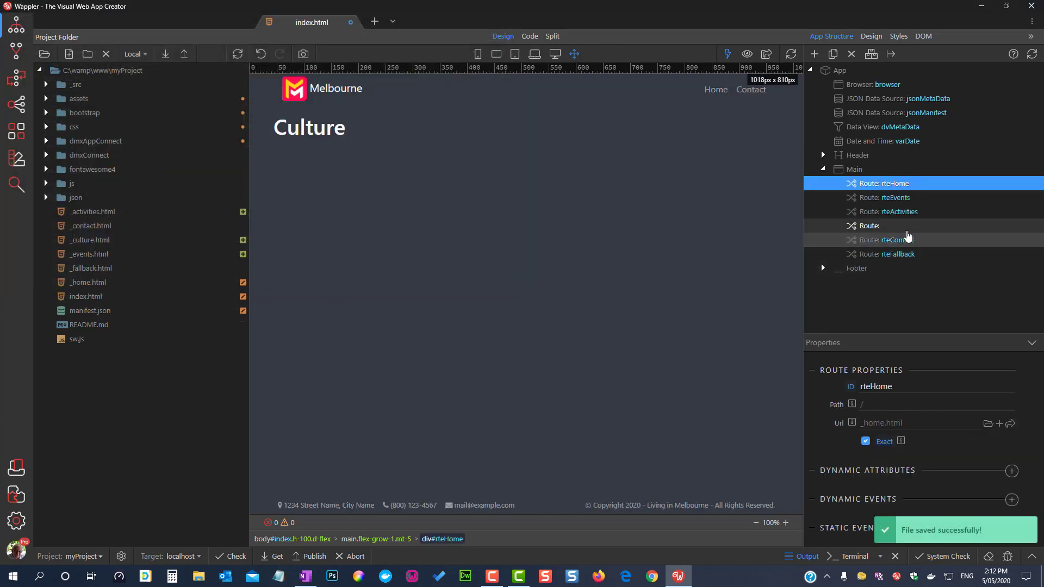
Give the unnamed route for _culture.html the ID rteCulture and the path /culture.
click(873, 227)
click(884, 388)
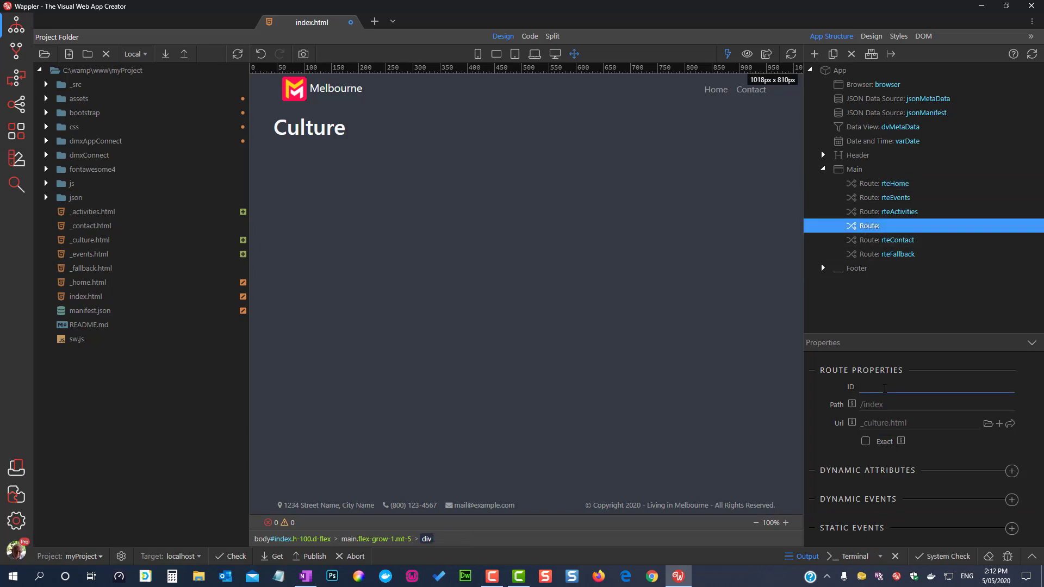
text(rteCulture)
click(886, 405)
text(/inde)
key(BackSpace)
key(BackSpace)
key(BackSpace)
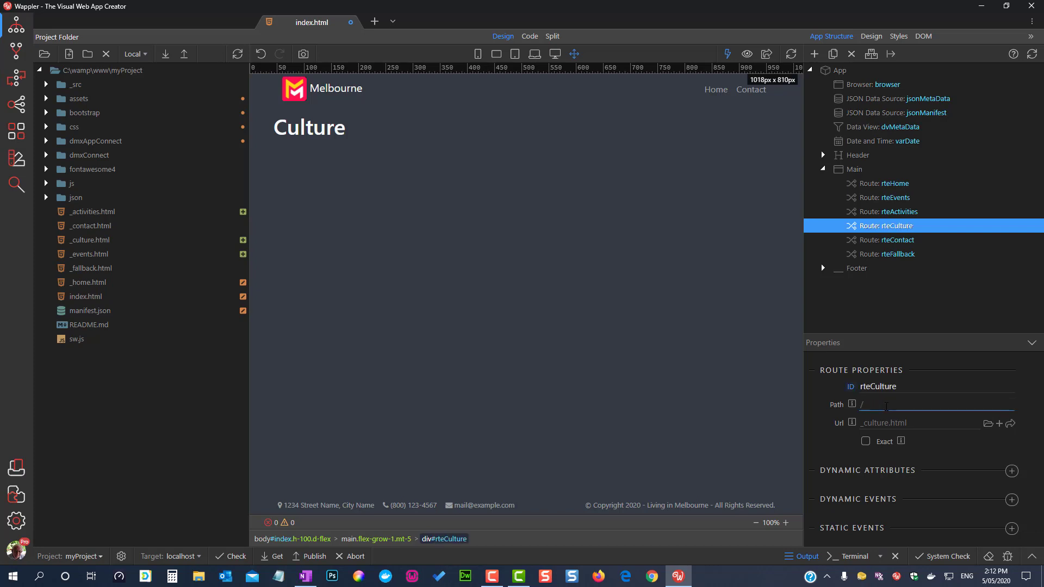
text(culture)
click(741, 432)
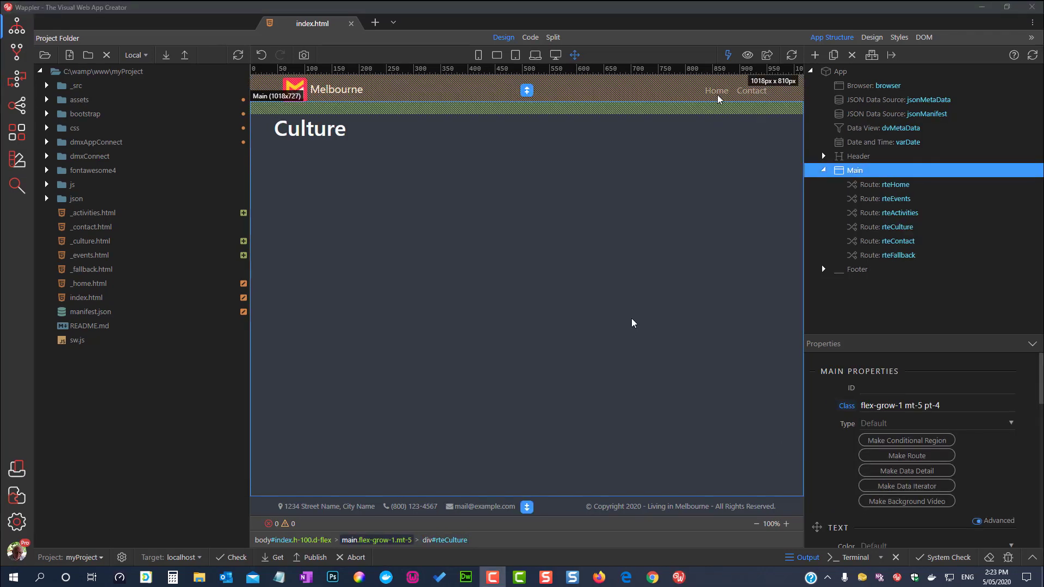
Add a nav item after the Home nav item in the navbar and duplicate it twice.
click(717, 92)
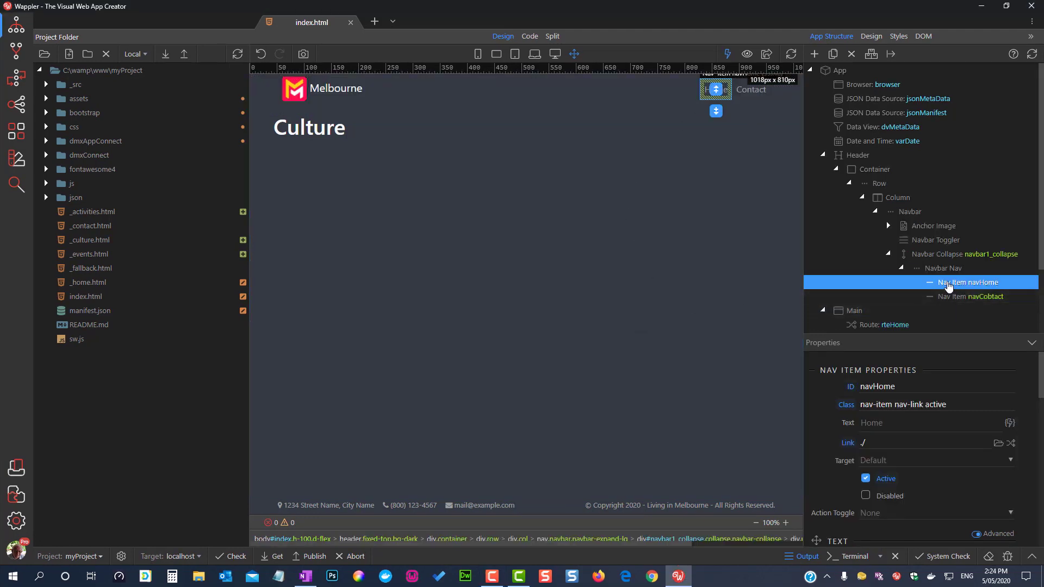
right_click(949, 287)
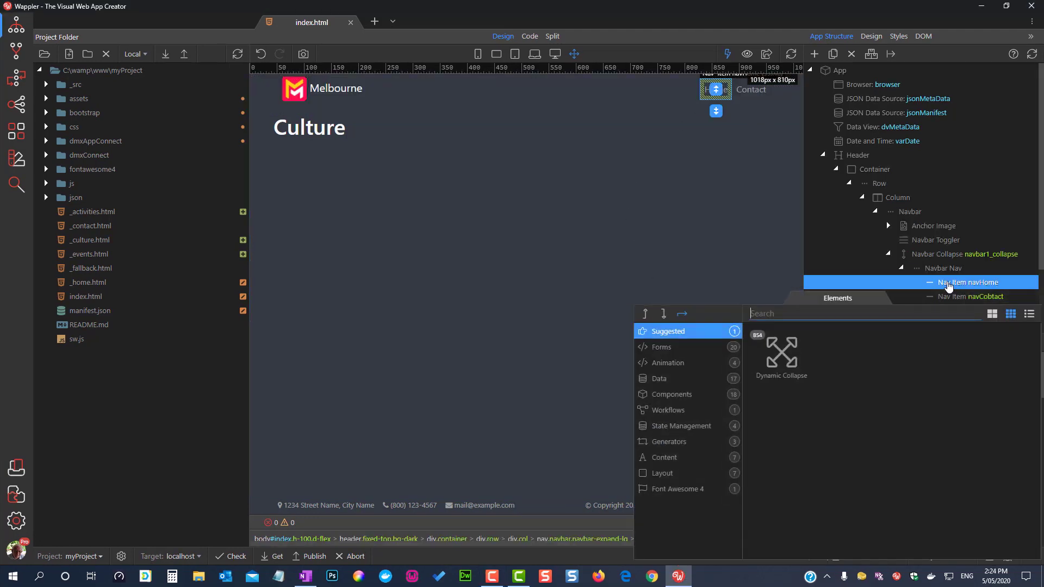
click(664, 320)
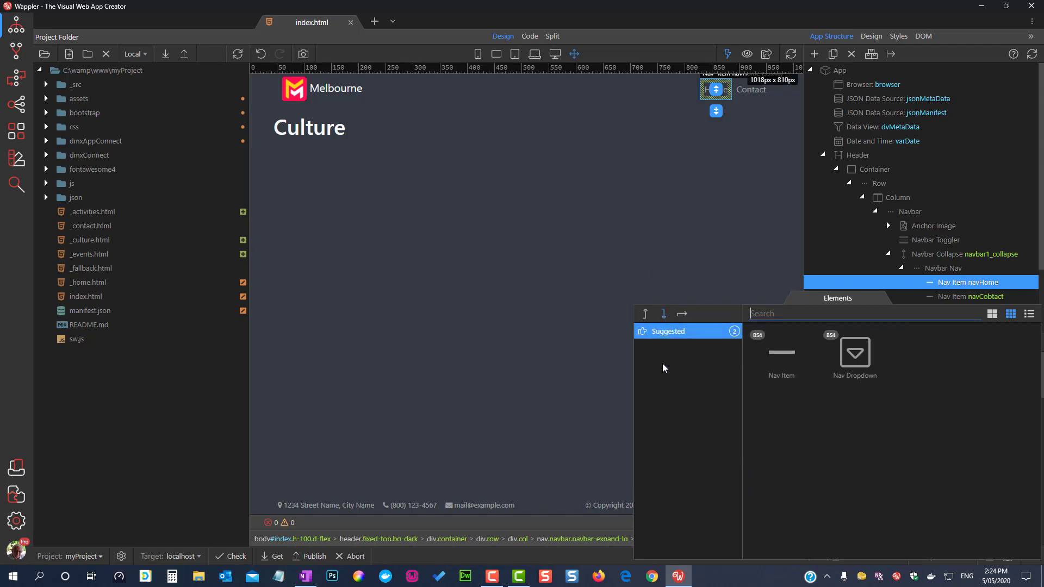
click(783, 378)
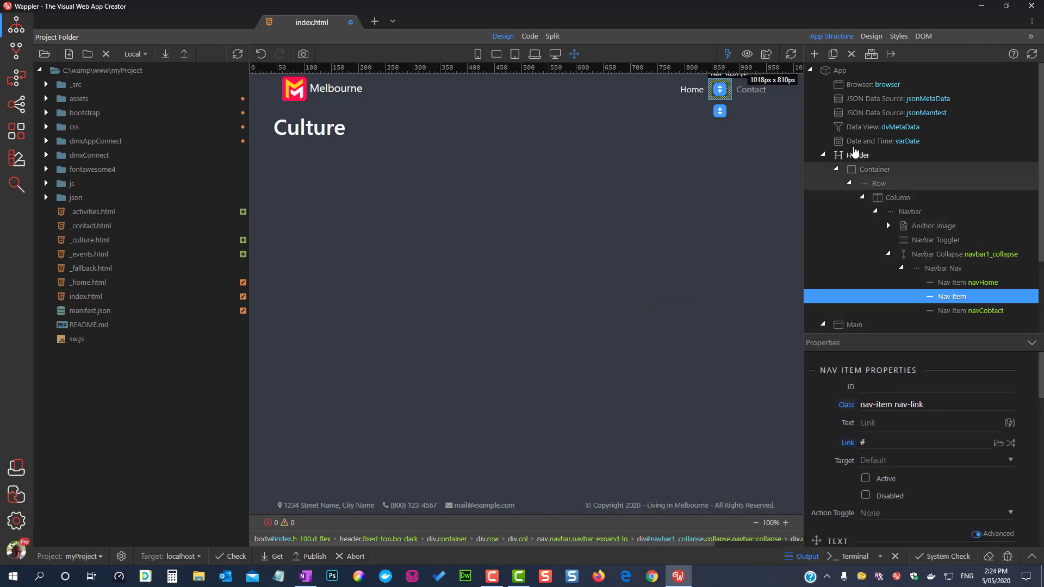
click(834, 54)
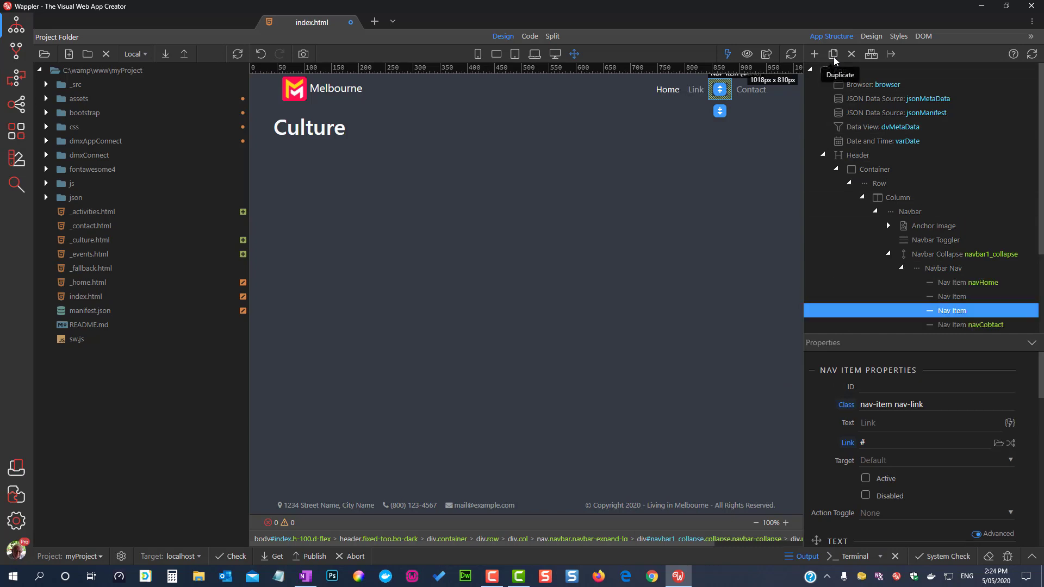
click(833, 56)
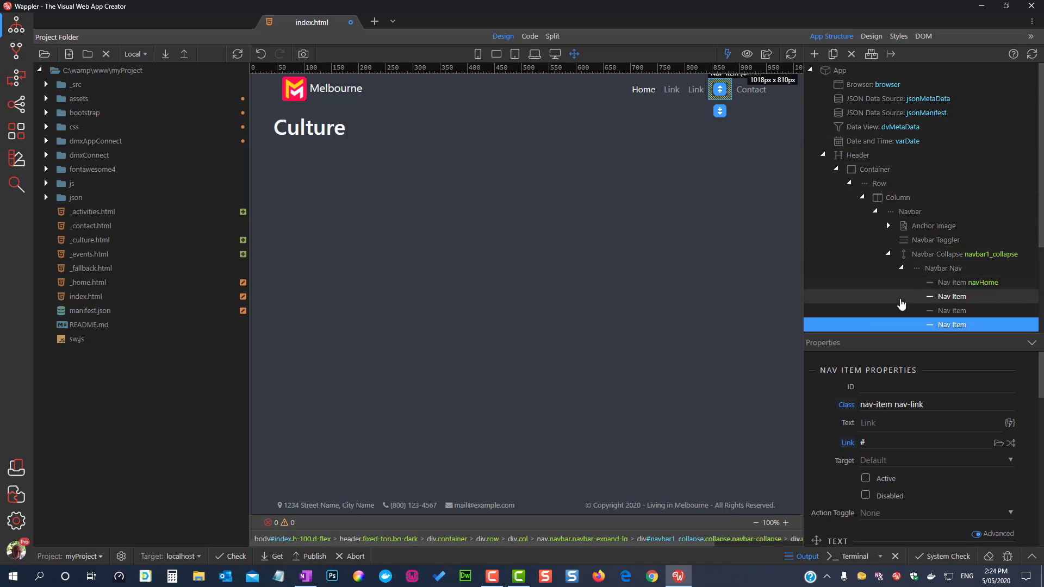
Configure the nav item after Home with the text Events, a link to the /events route and the ID navEvents.
click(950, 298)
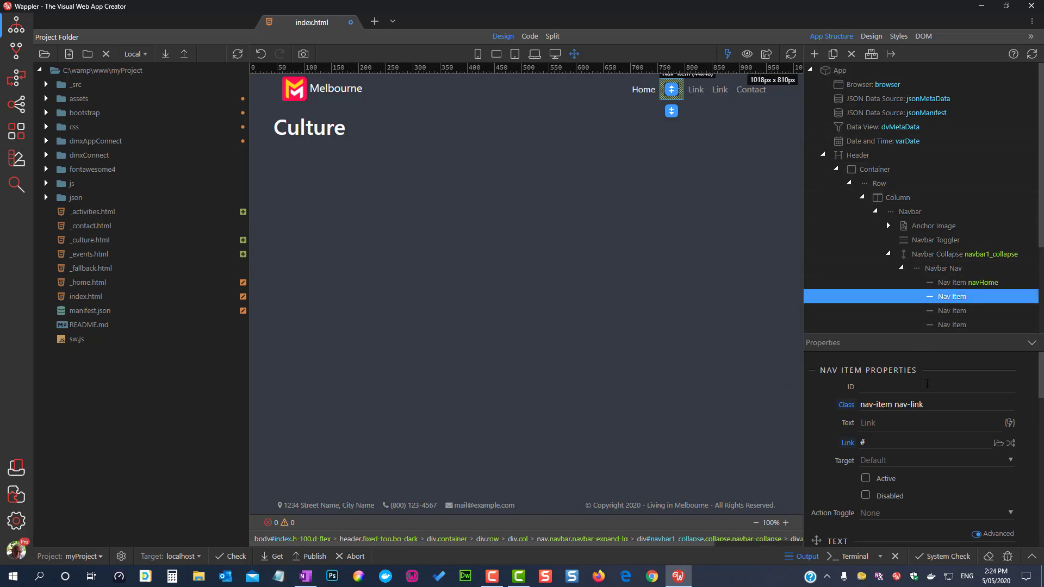
click(881, 424)
text(Events)
key(Return)
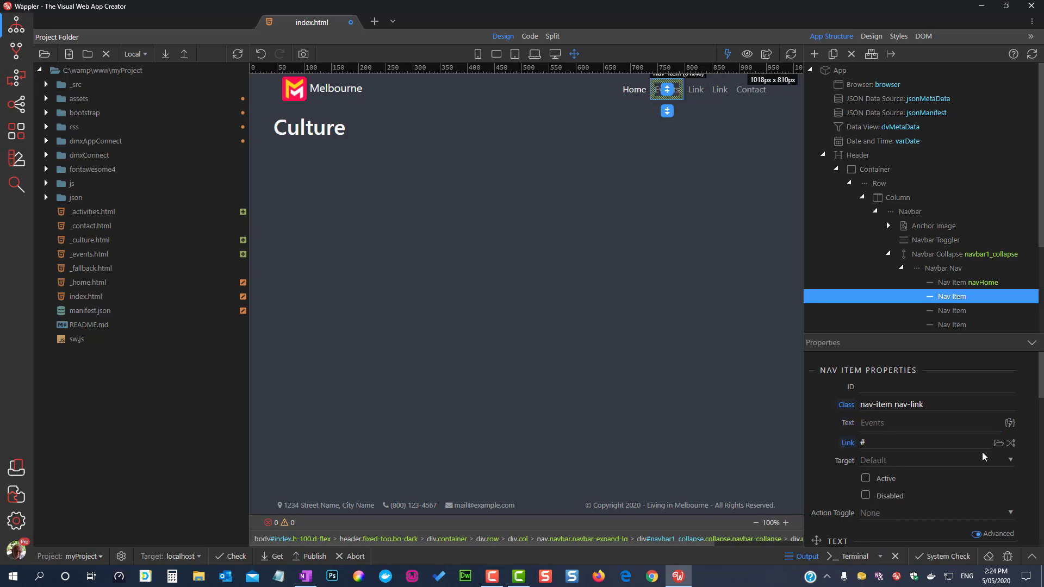
click(1011, 444)
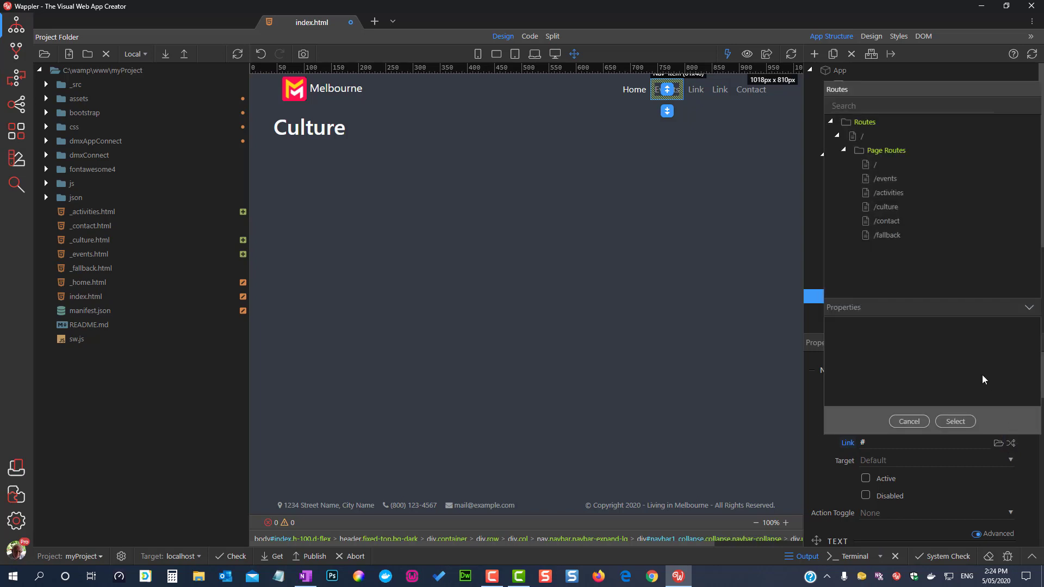
click(895, 179)
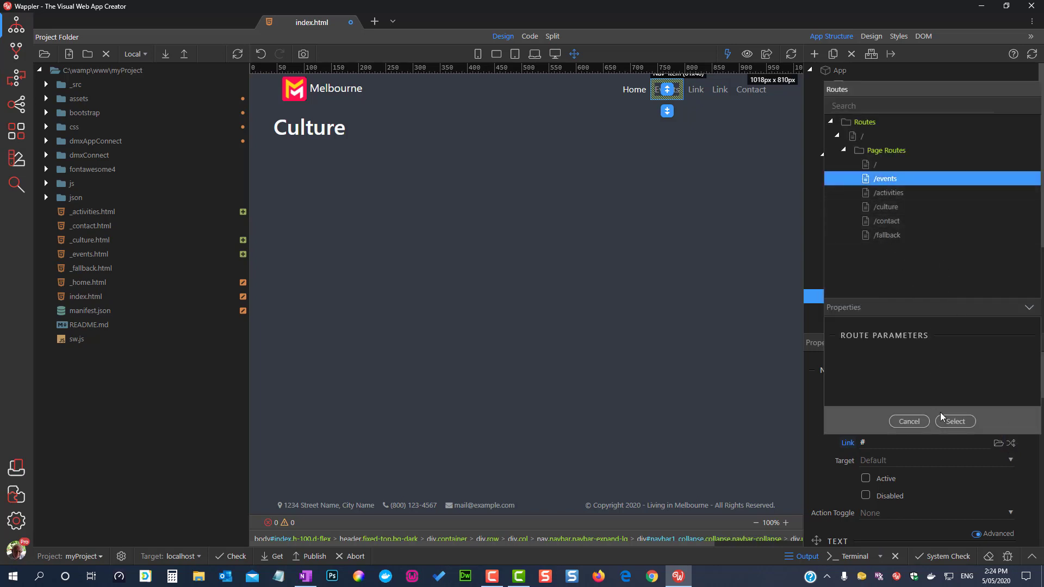
click(955, 422)
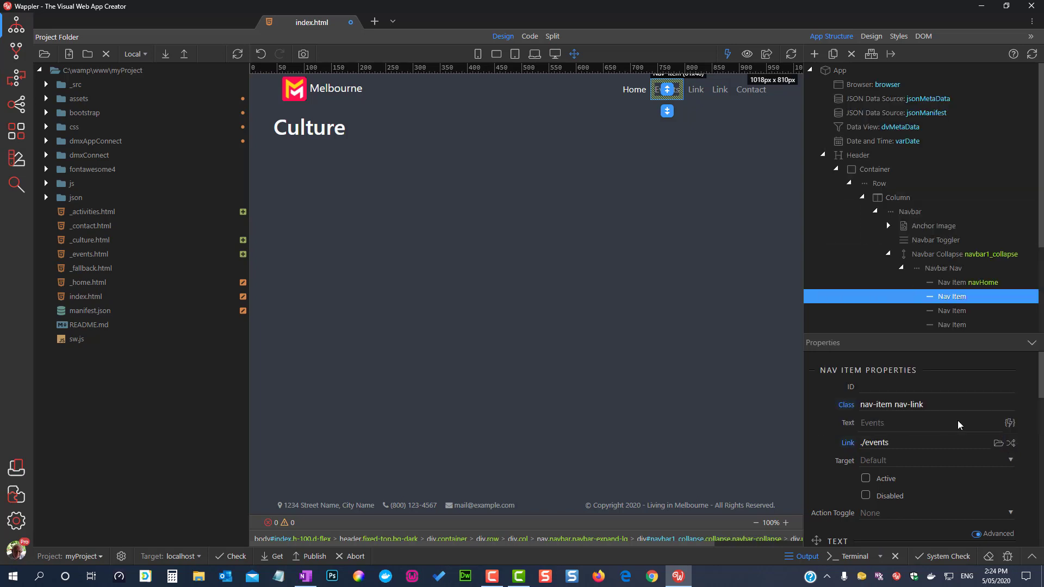
click(894, 387)
text(navEvents)
click(951, 300)
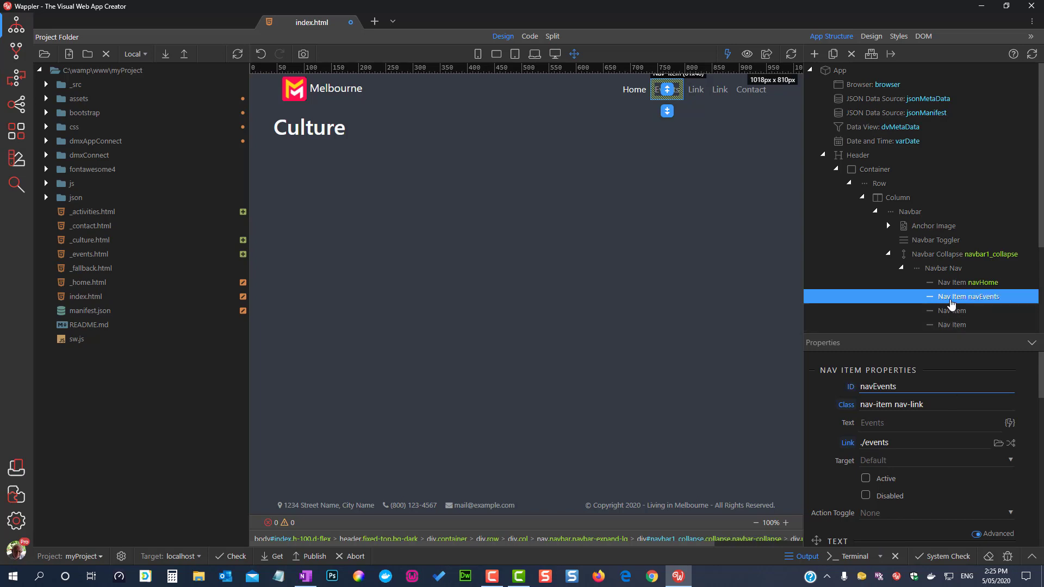
Give the nav item after navEvents the ID navActivities, the text Activities and a link to the /activities route.
click(958, 313)
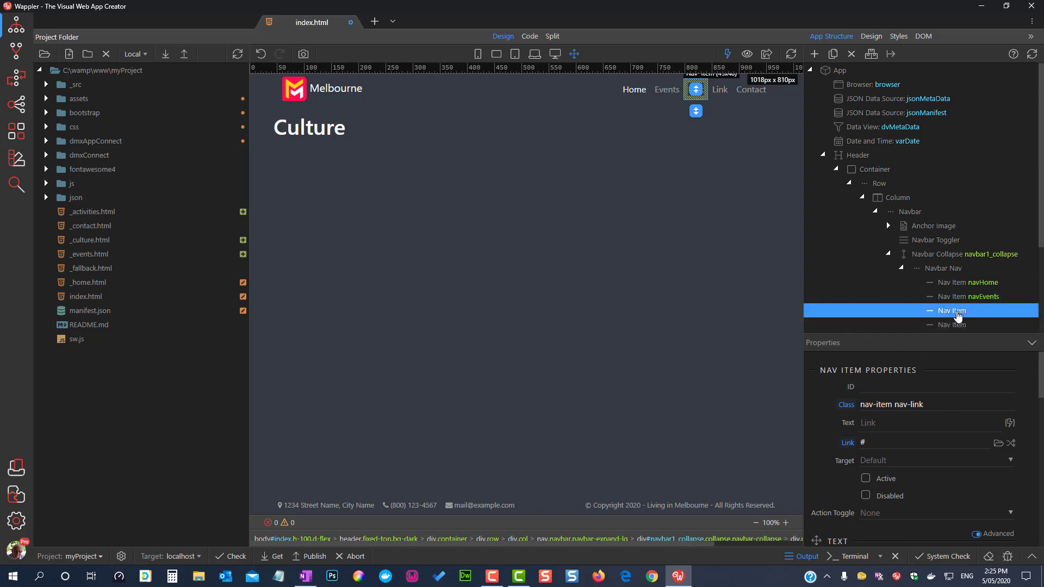
click(896, 388)
text(navActivities)
click(887, 422)
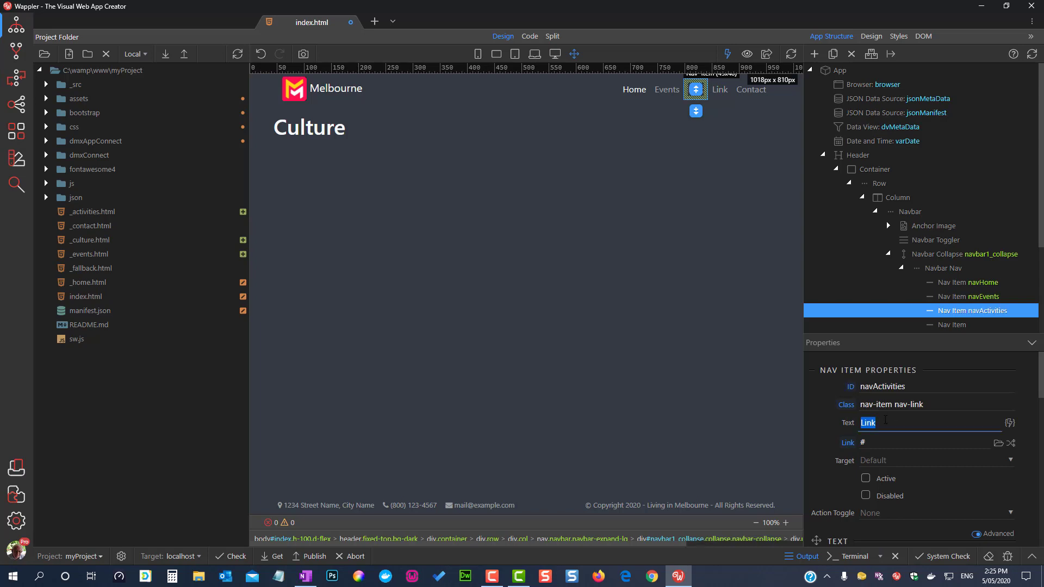
text(Activit)
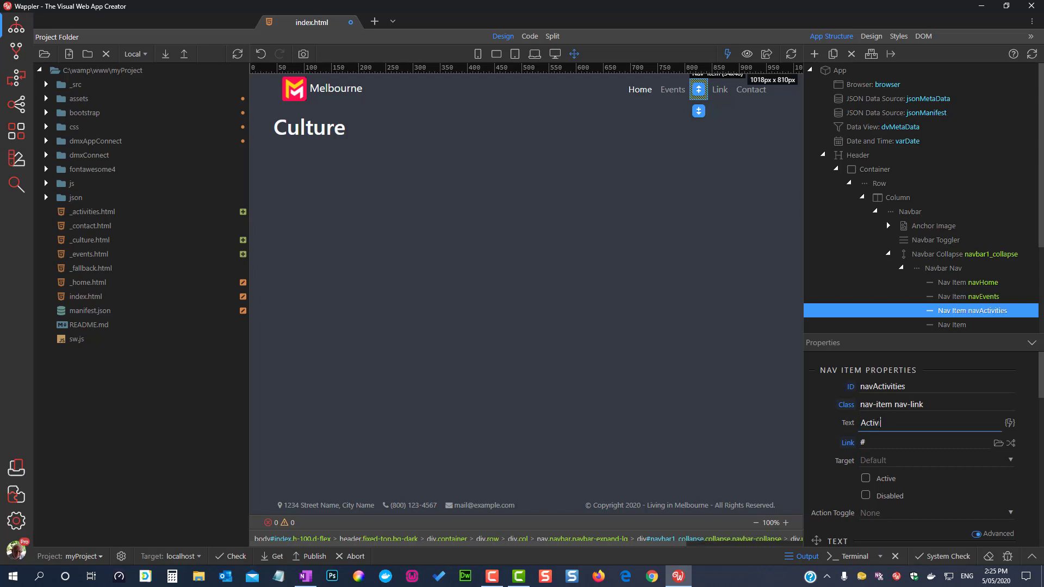
text(ies)
key(Return)
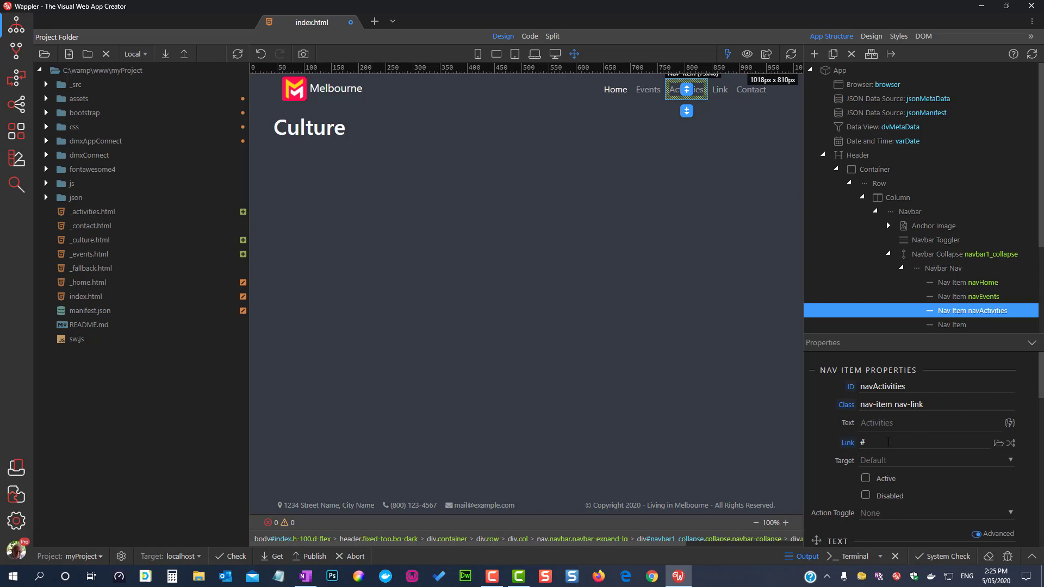
click(1011, 443)
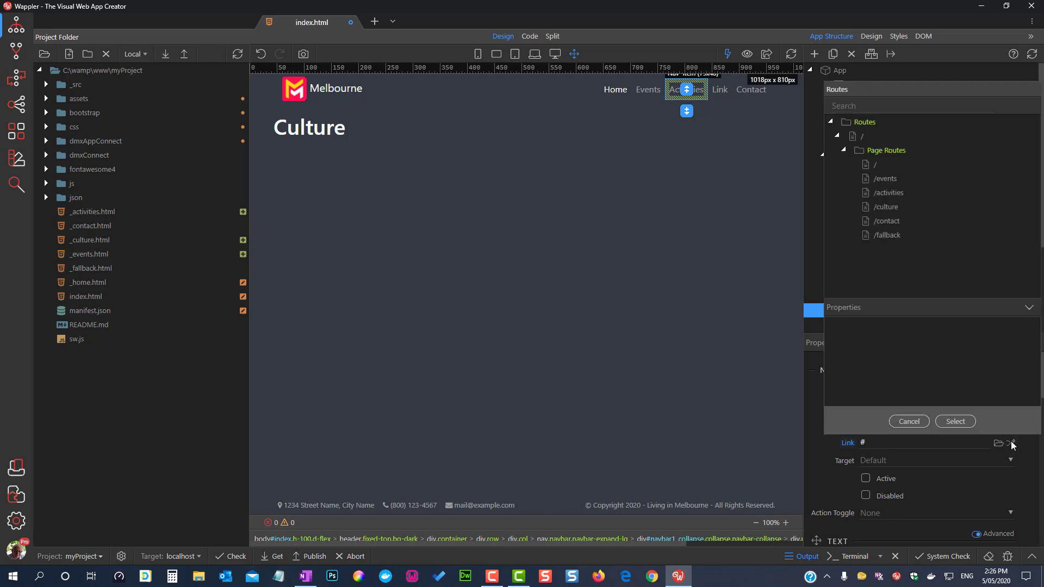
click(890, 193)
click(955, 423)
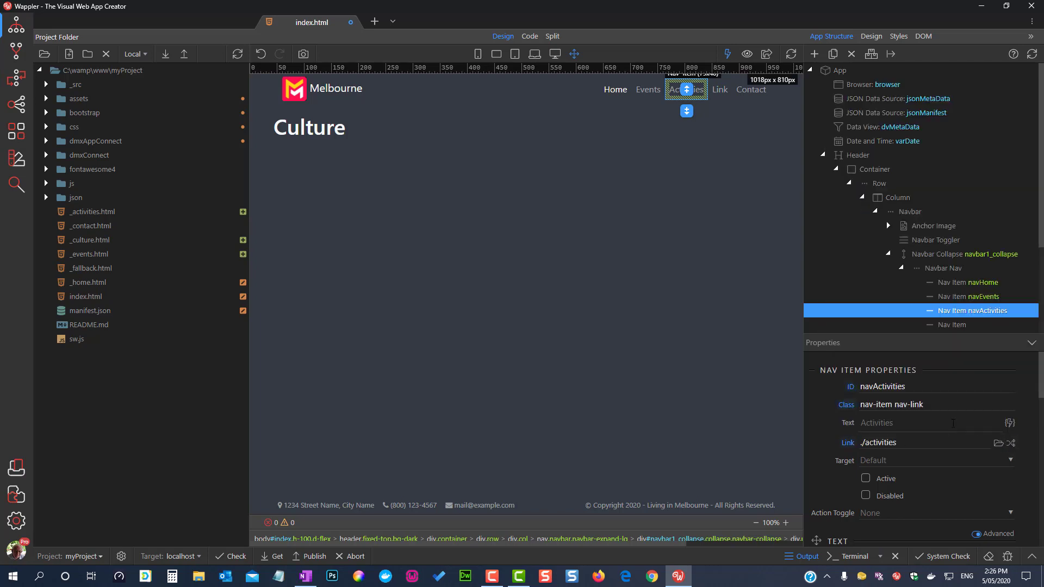
Give the remaining unnamed nav item the ID navCulture, the text Culture and a link to the /culture route, and save the page.
click(952, 325)
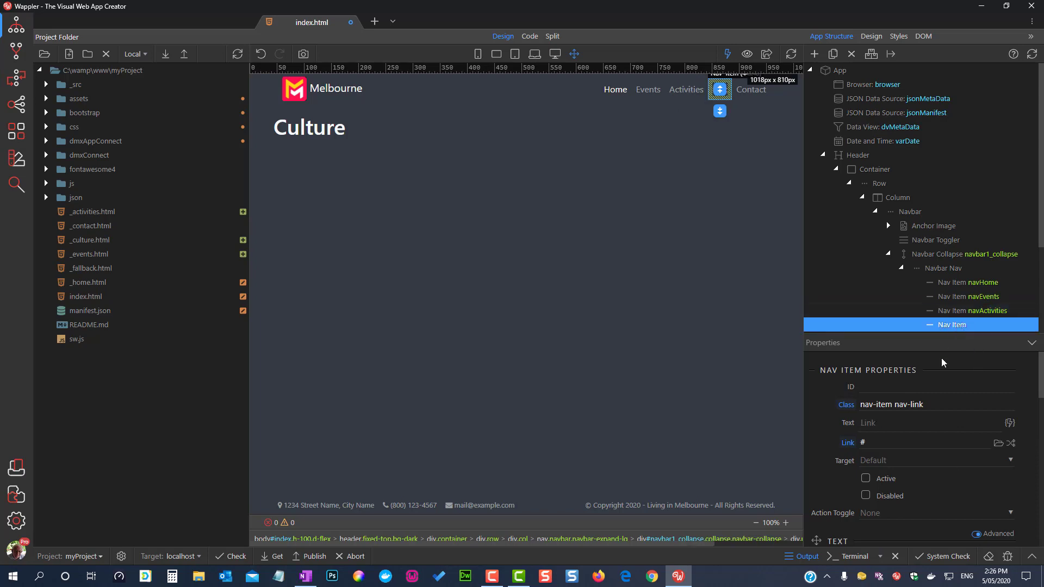
click(916, 388)
text(navCulture)
click(889, 428)
text(C)
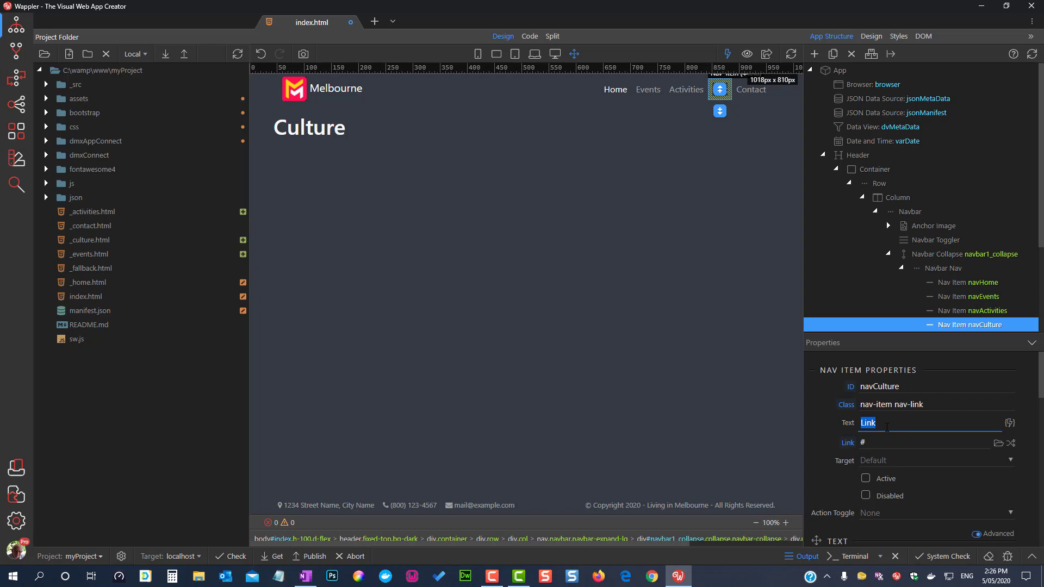
text(ulture)
key(Return)
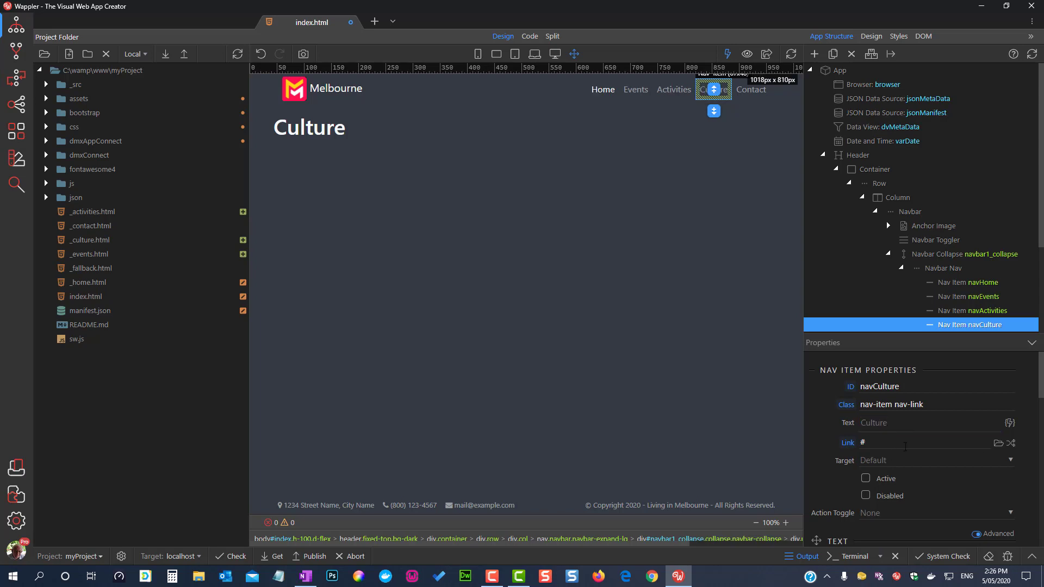
click(1012, 445)
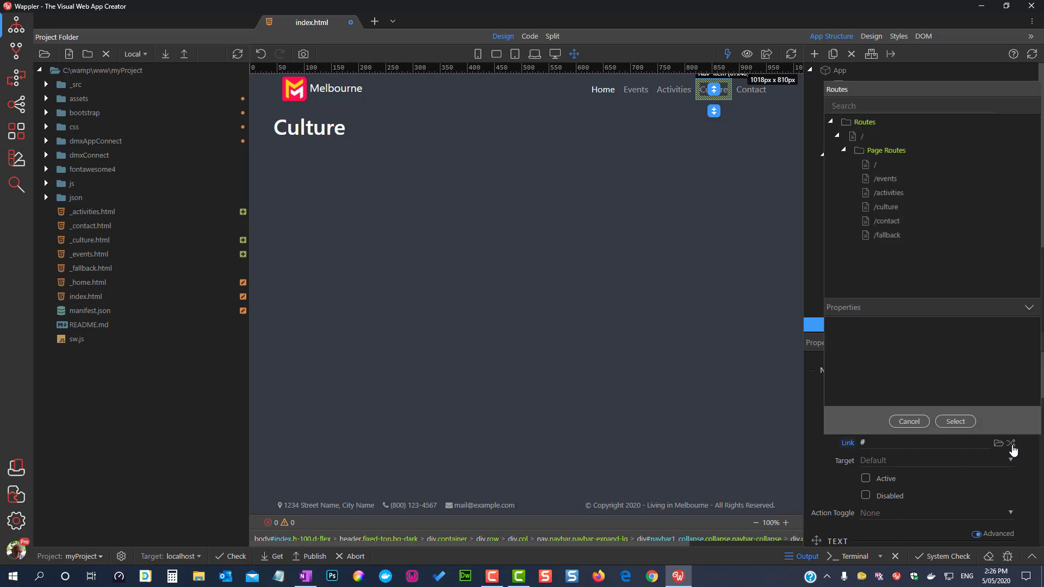
click(886, 207)
click(951, 422)
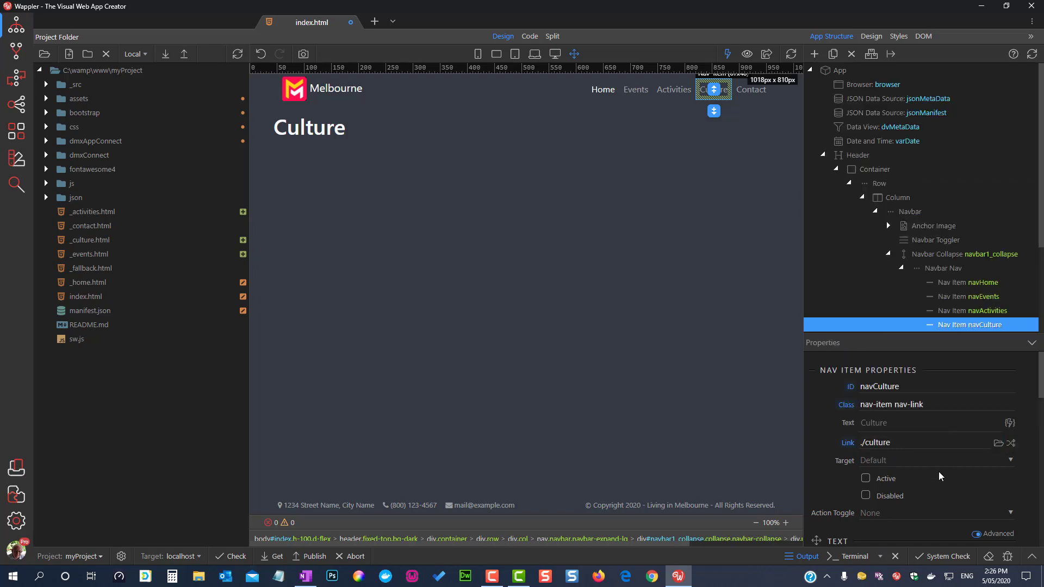
key(ctrl+s)
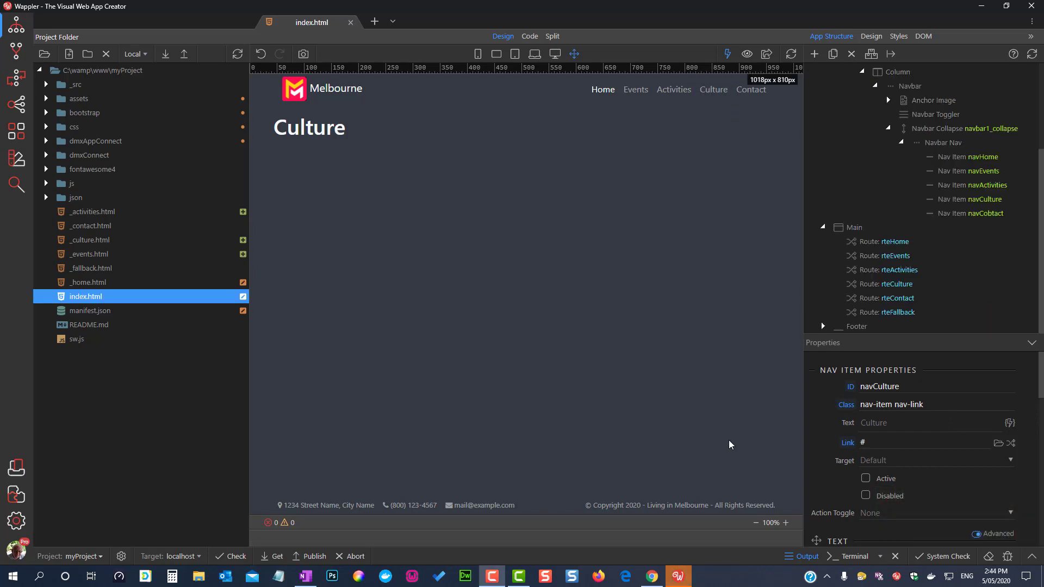
Close index.html and open metadata.json from the json folder for editing.
click(351, 22)
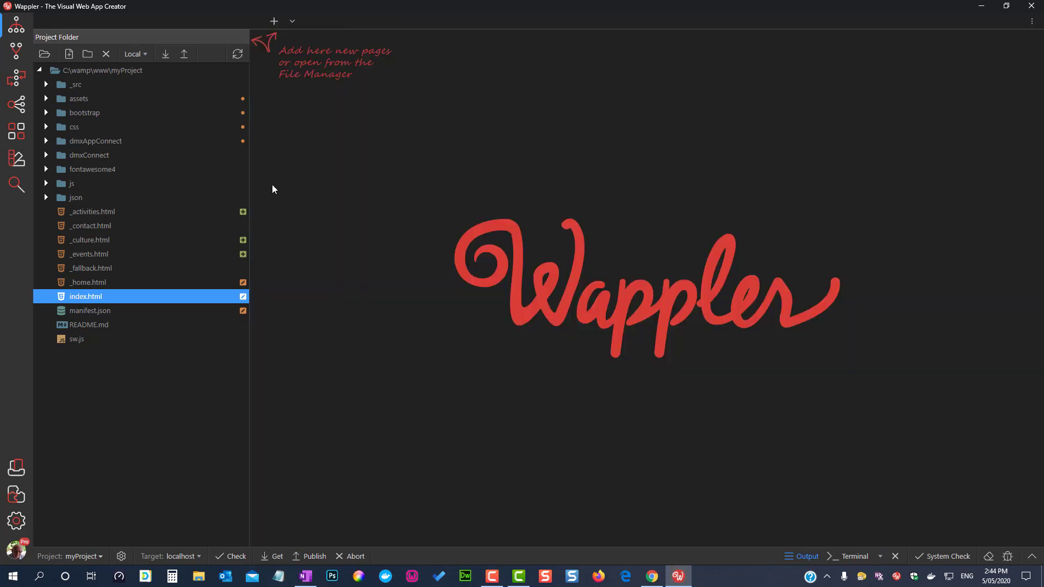
click(46, 198)
double_click(68, 213)
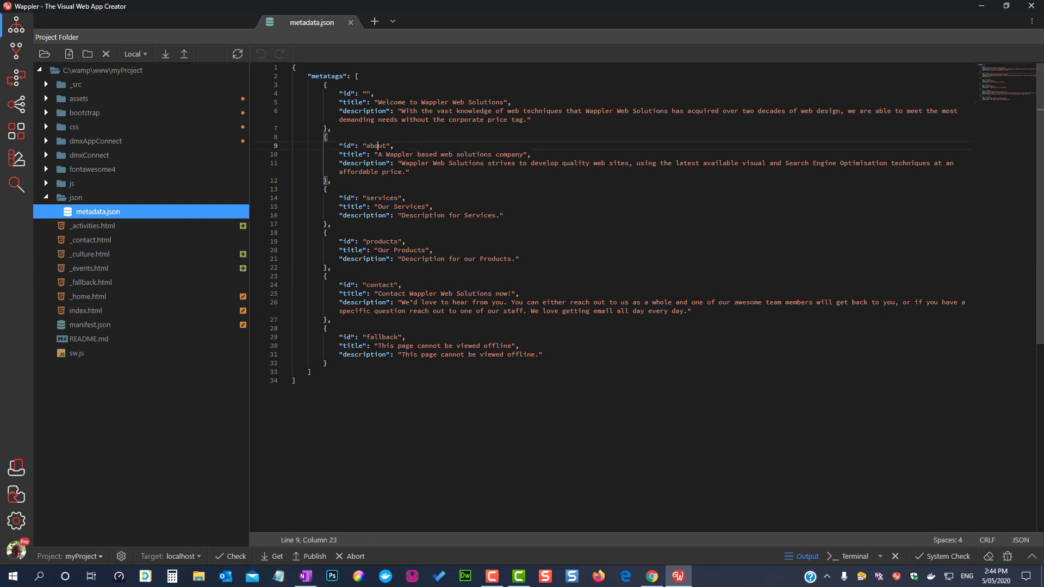
Replace the metatag IDs about, services and products with events, activities and culture, and save the file.
double_click(385, 146)
text(events)
double_click(383, 198)
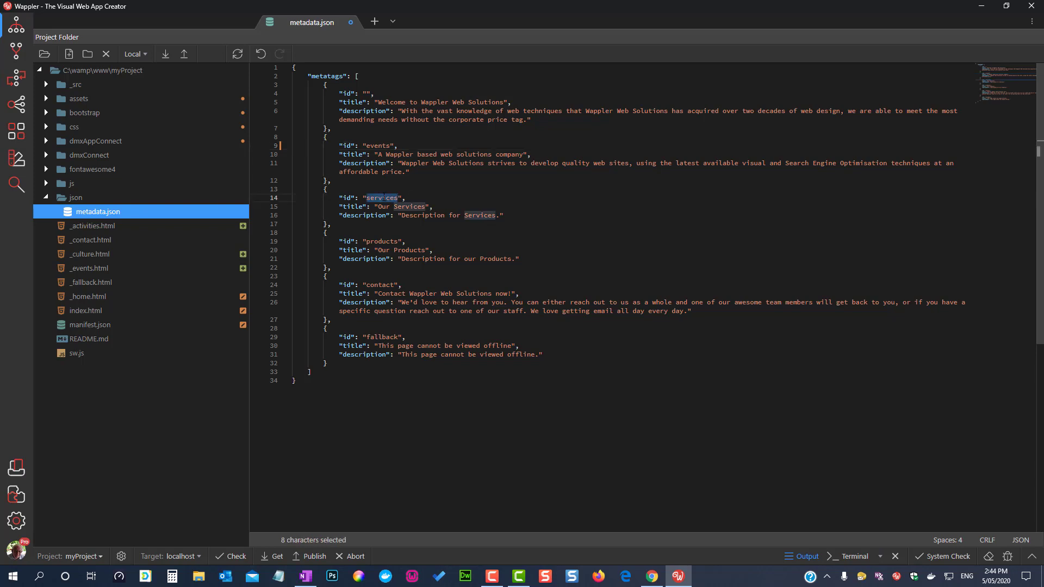
text(activit)
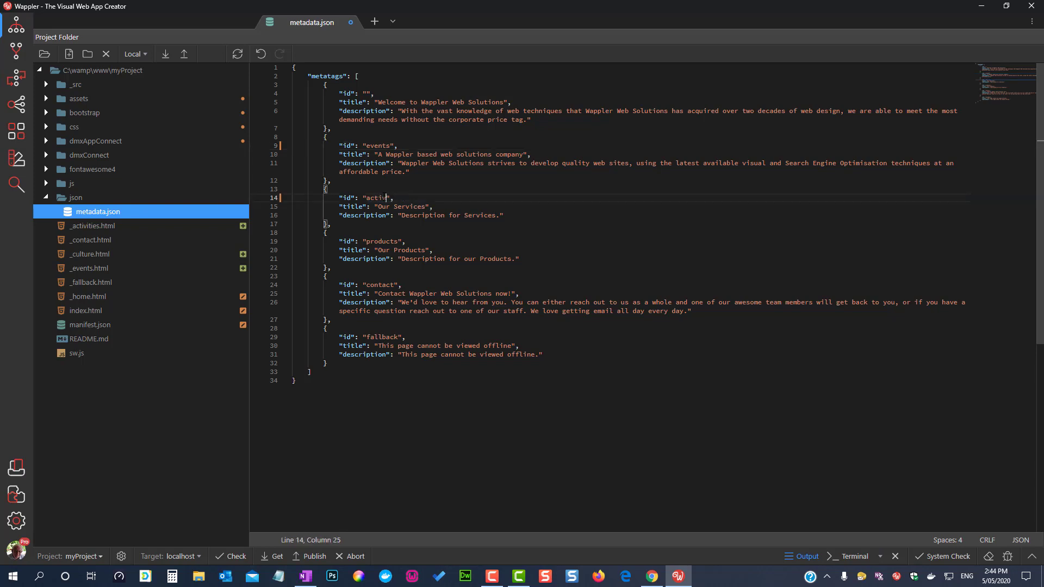
text(ies)
double_click(382, 242)
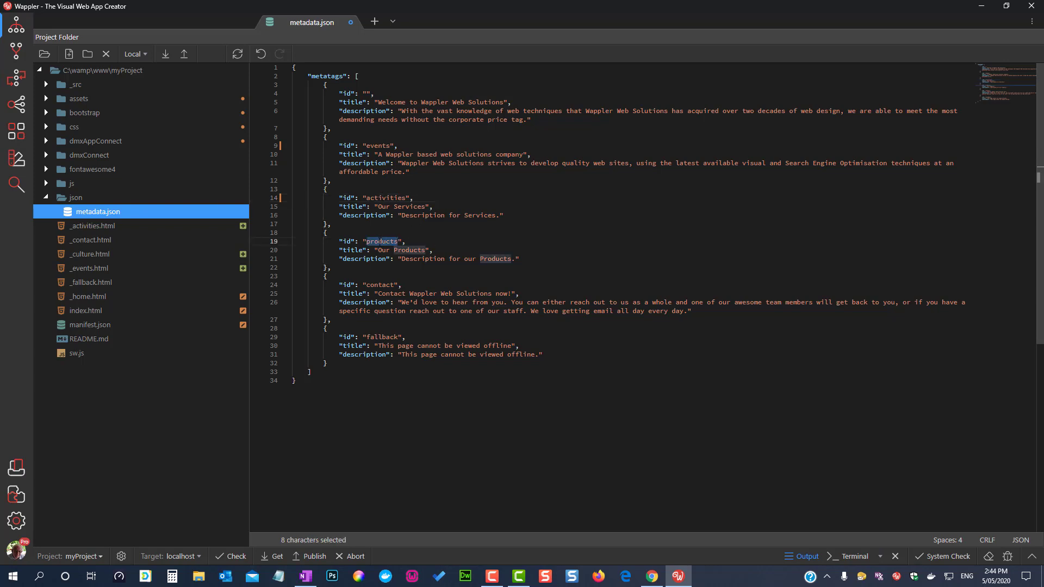
text(cultu)
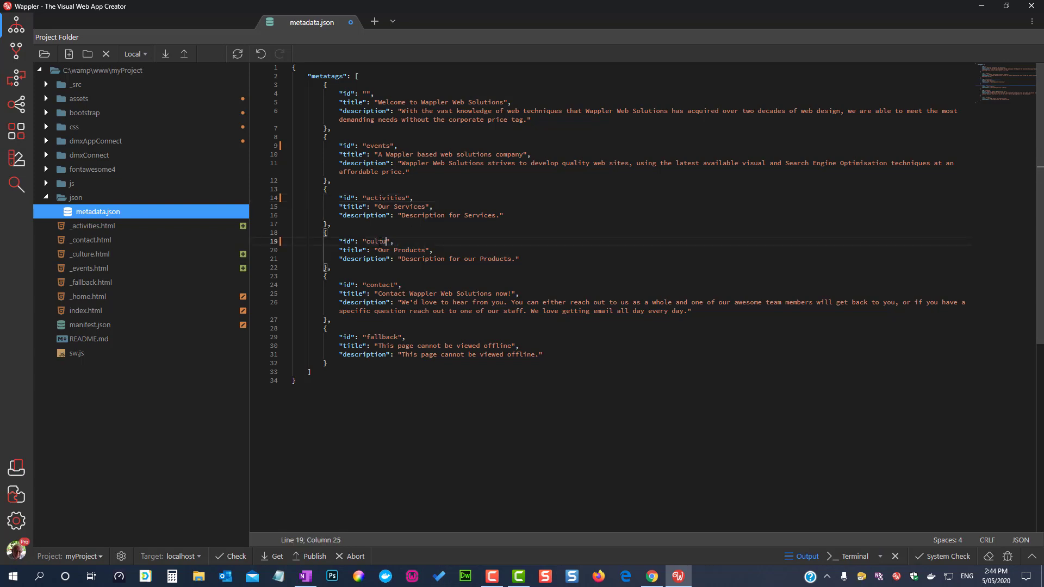
text(re)
click(387, 412)
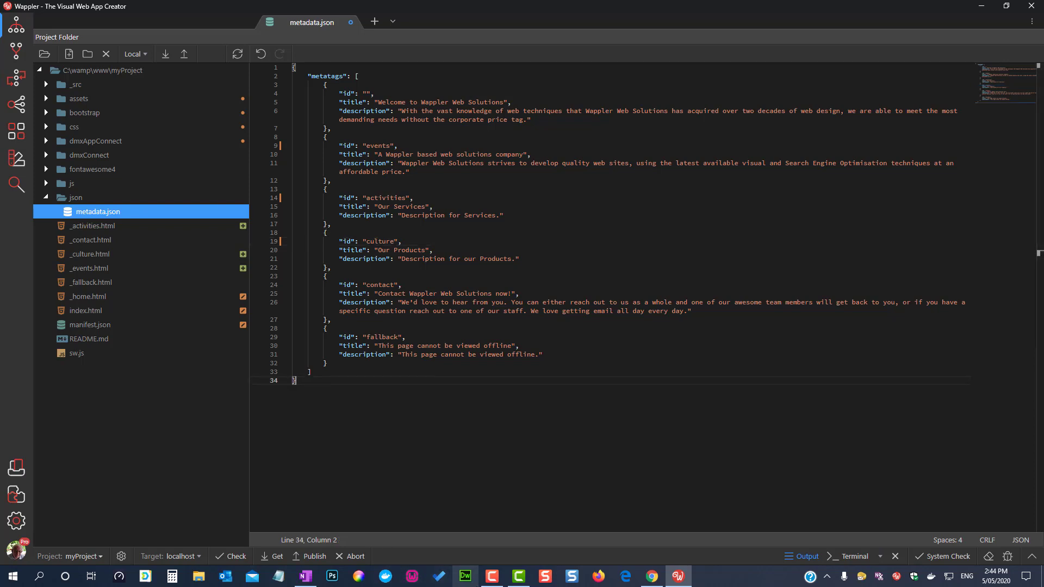
key(ctrl+s)
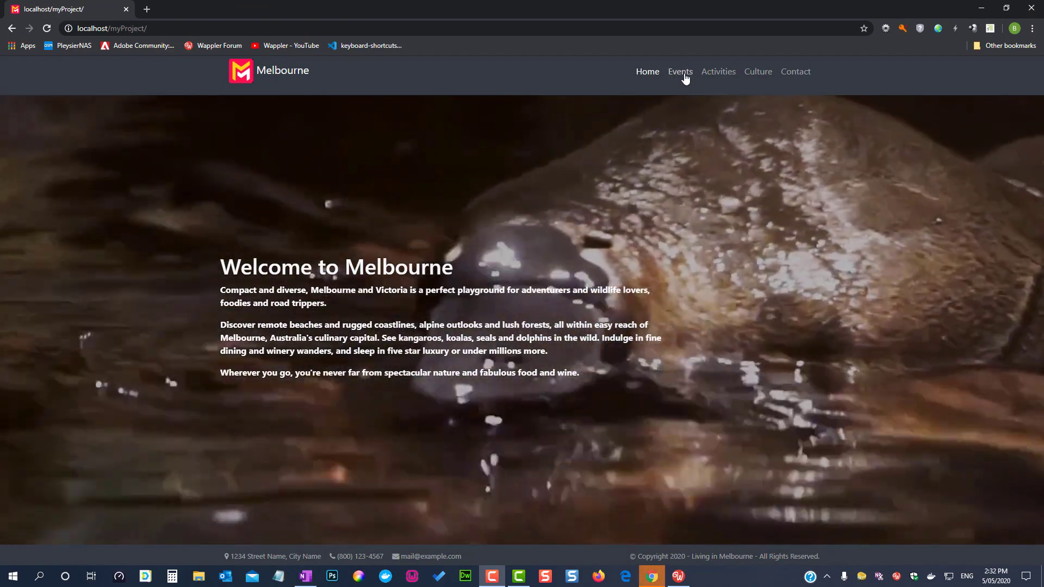
Test the Events, Activities, Culture and Home navbar links of the site in the Chrome browser.
click(685, 76)
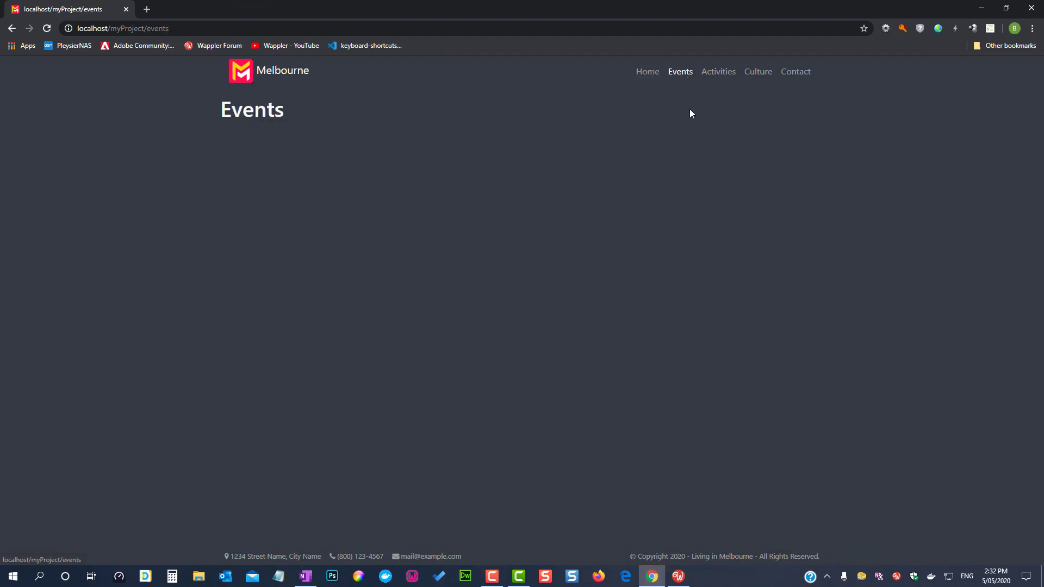
click(720, 77)
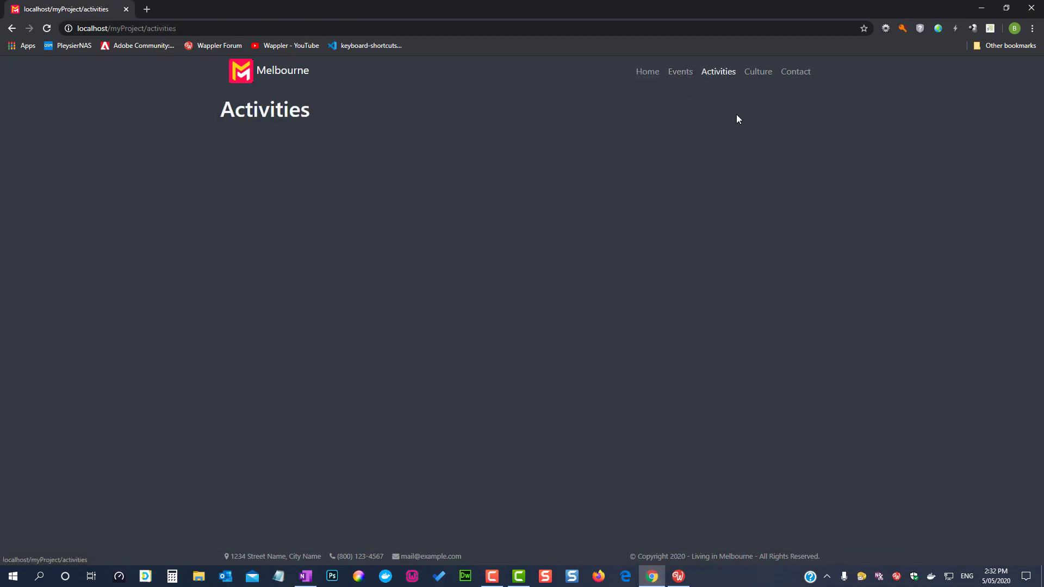
click(756, 75)
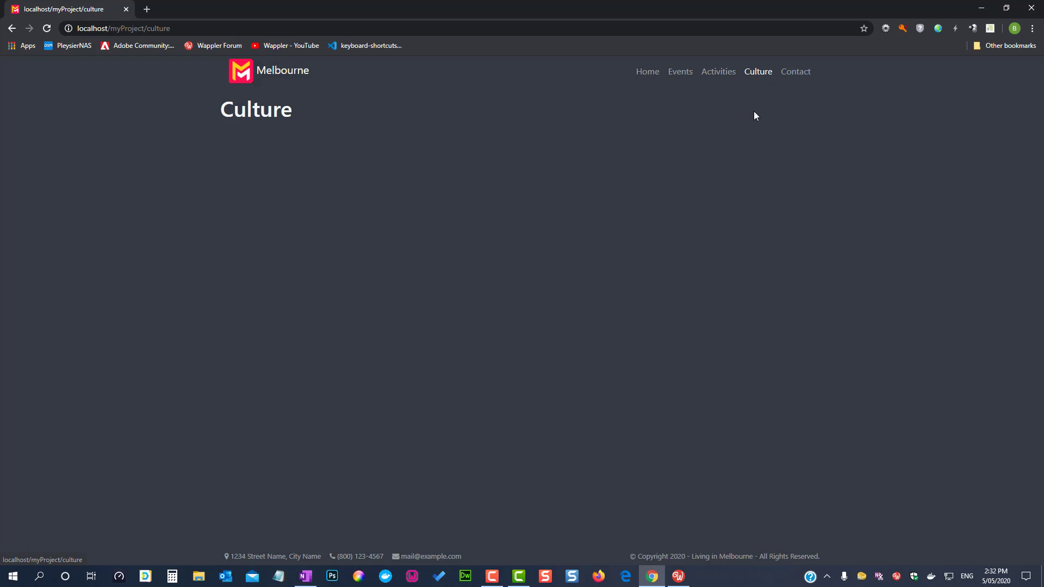
click(649, 77)
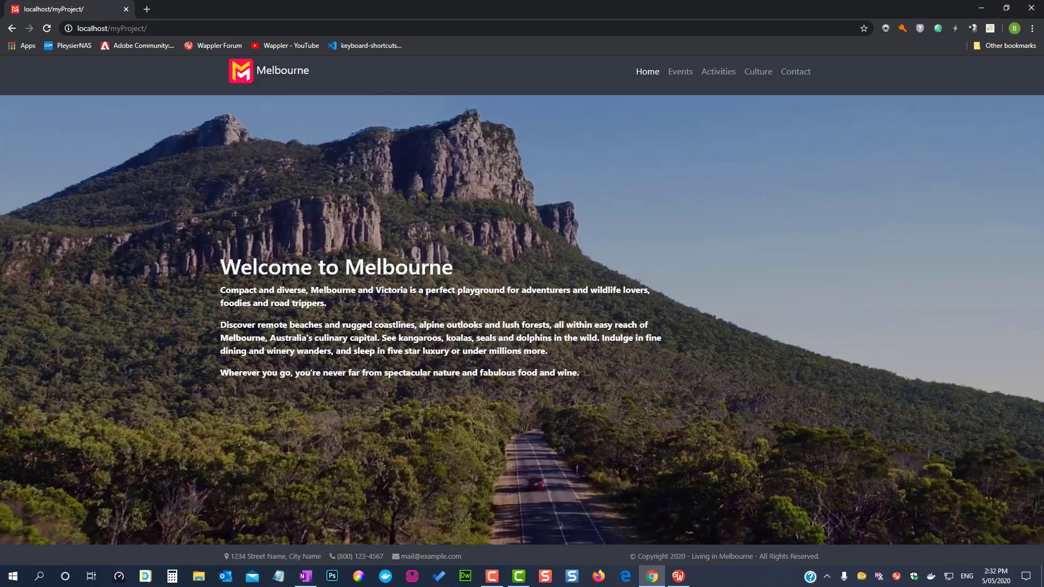